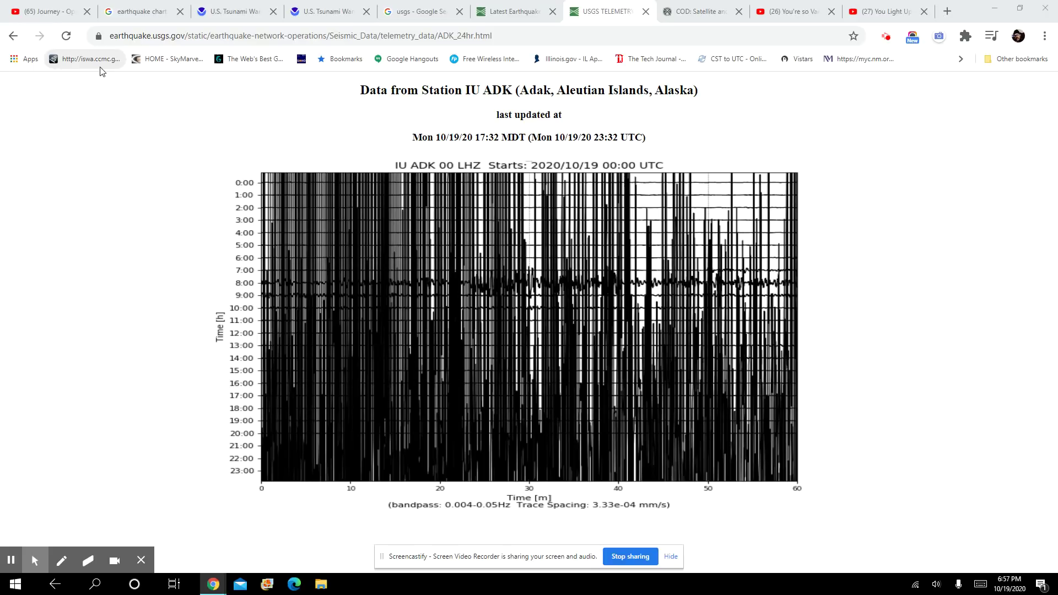
- Return from the Adak (ADK) 24-hour telemetry plot to the heliplot.php station overview
left_click(9, 39)
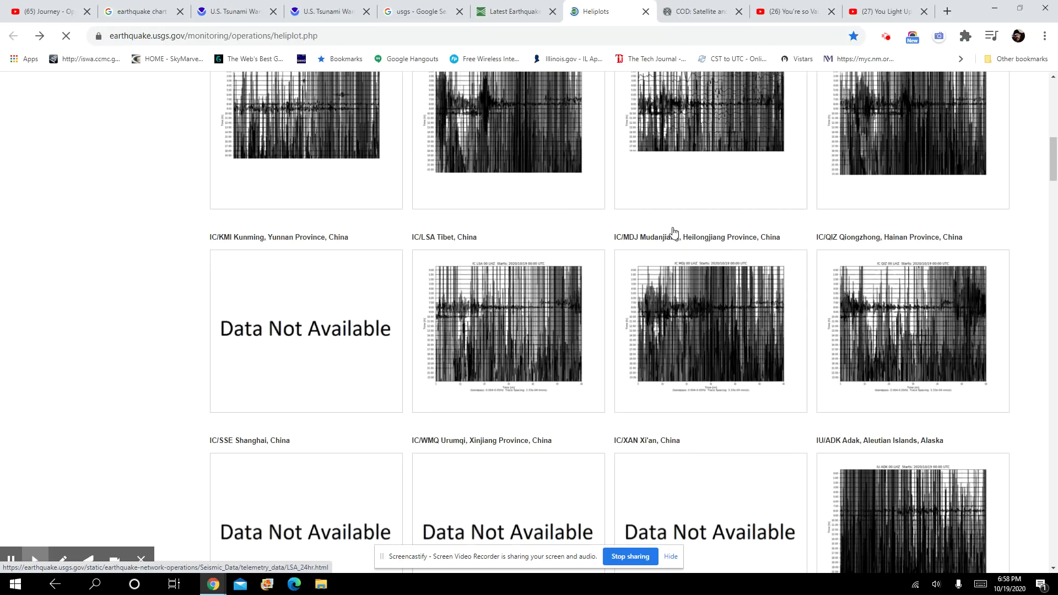
scroll(883, 333, "down", 2)
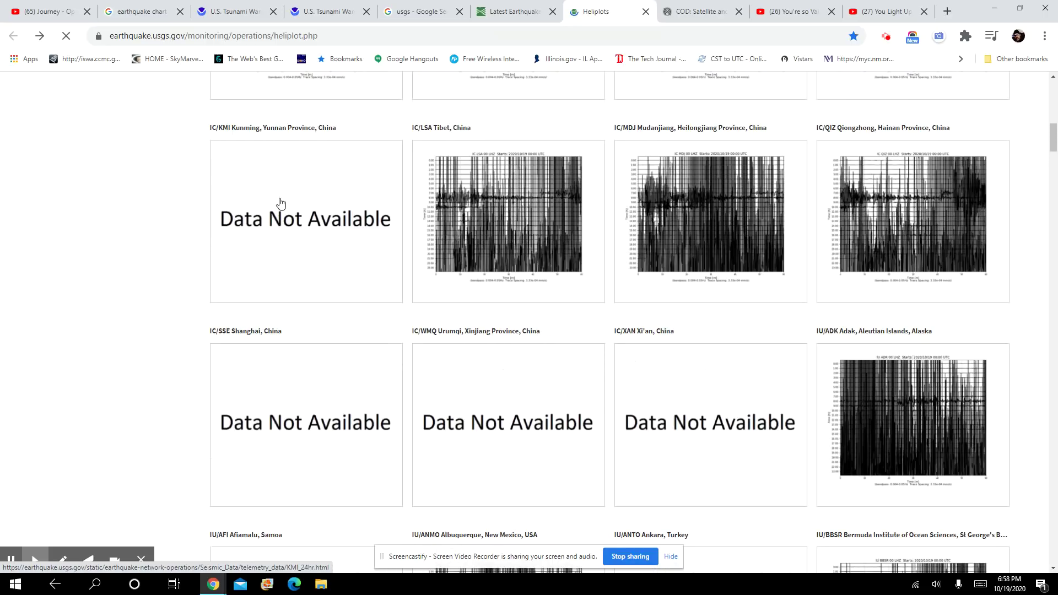
scroll(616, 413, "down", 1)
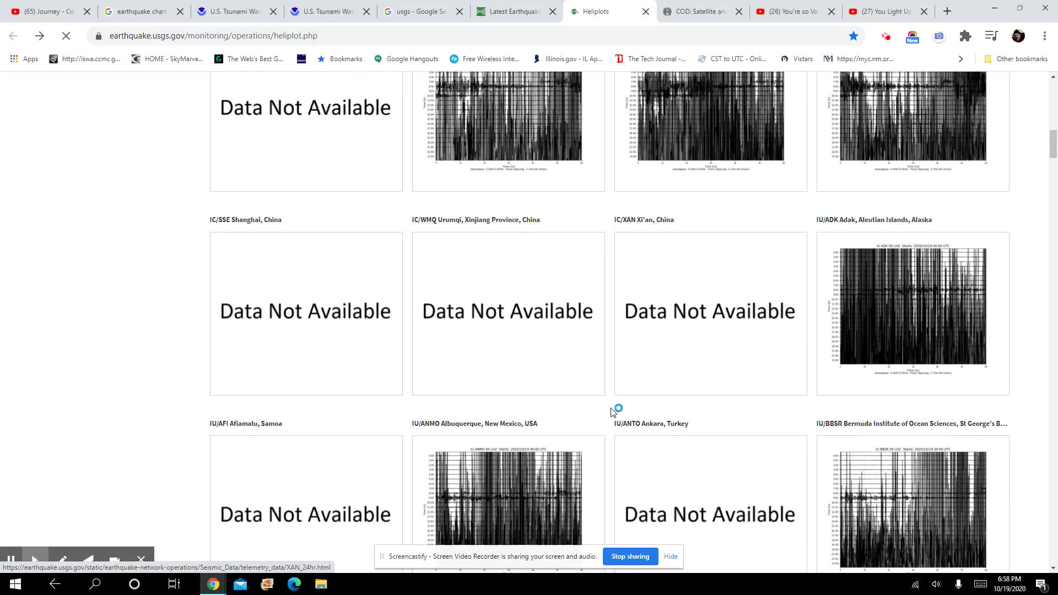
scroll(613, 412, "down", 1)
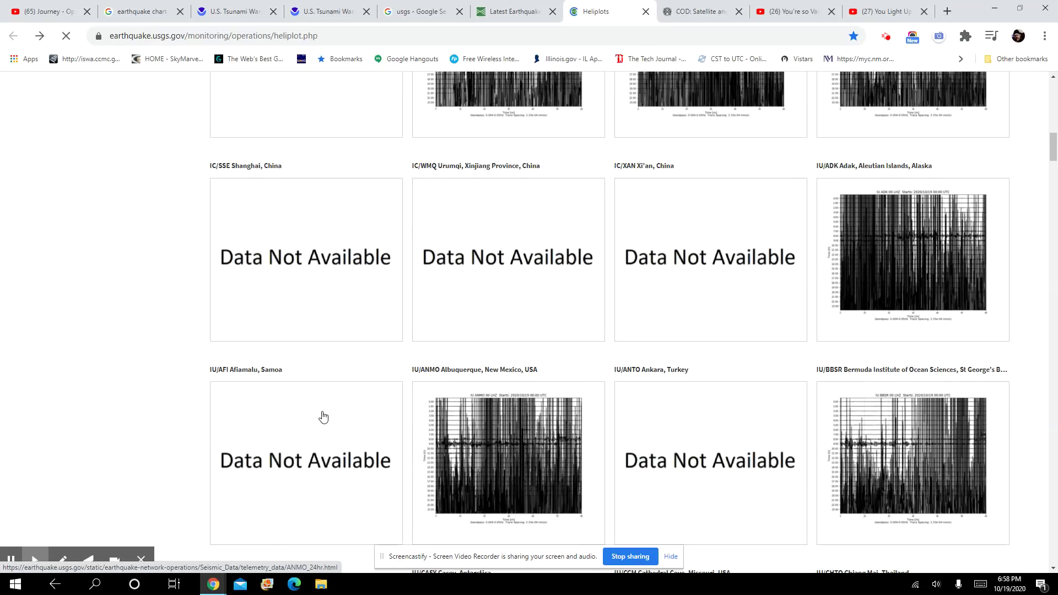
scroll(966, 187, "down", 1)
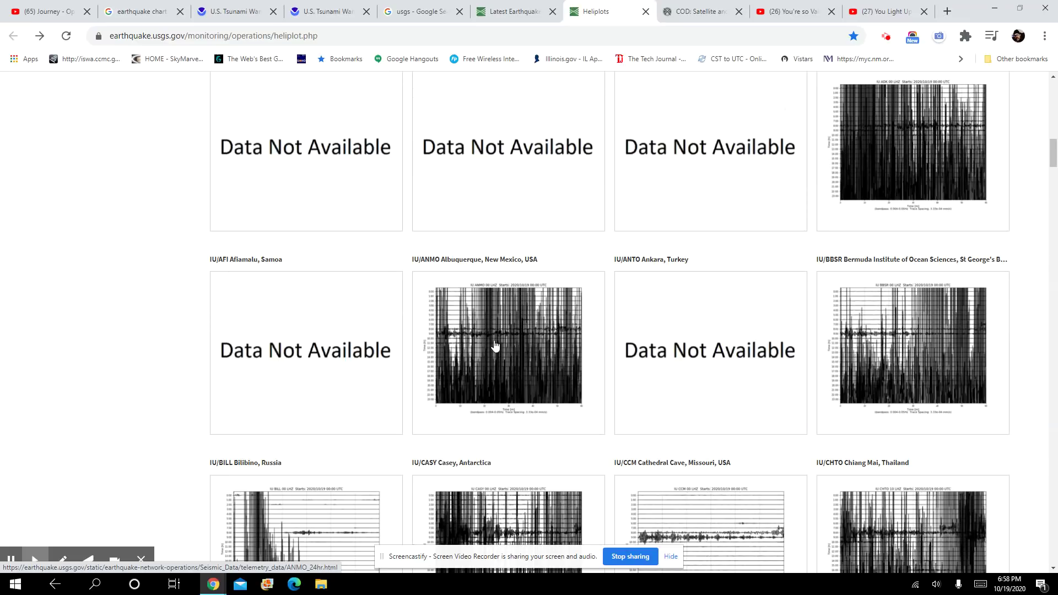
scroll(578, 297, "down", 2)
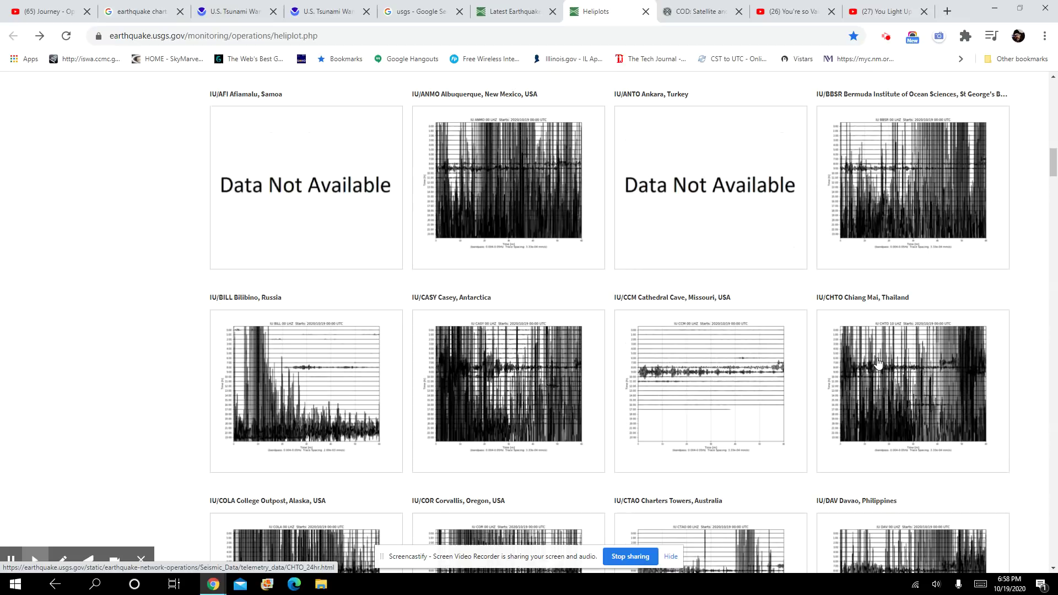
scroll(714, 318, "down", 1)
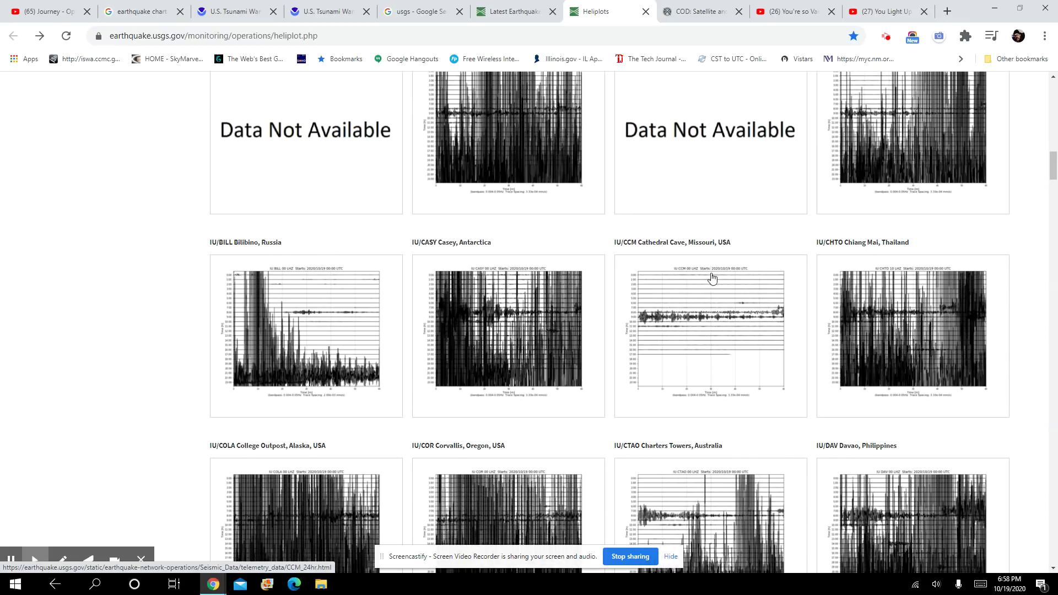
scroll(737, 325, "down", 1)
scroll(737, 325, "down", 1)
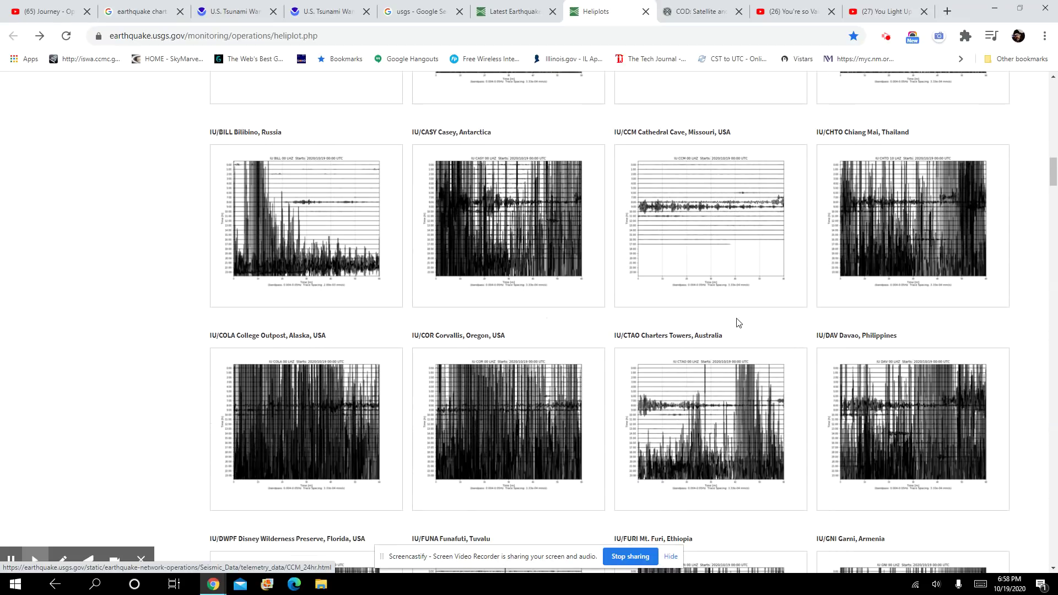
scroll(738, 322, "down", 1)
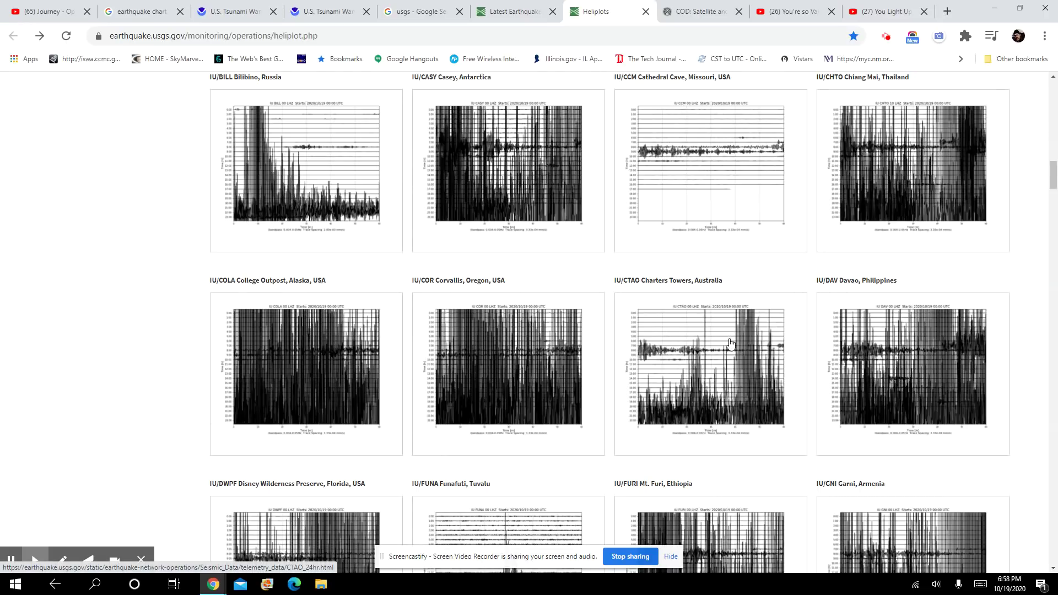
scroll(827, 334, "down", 2)
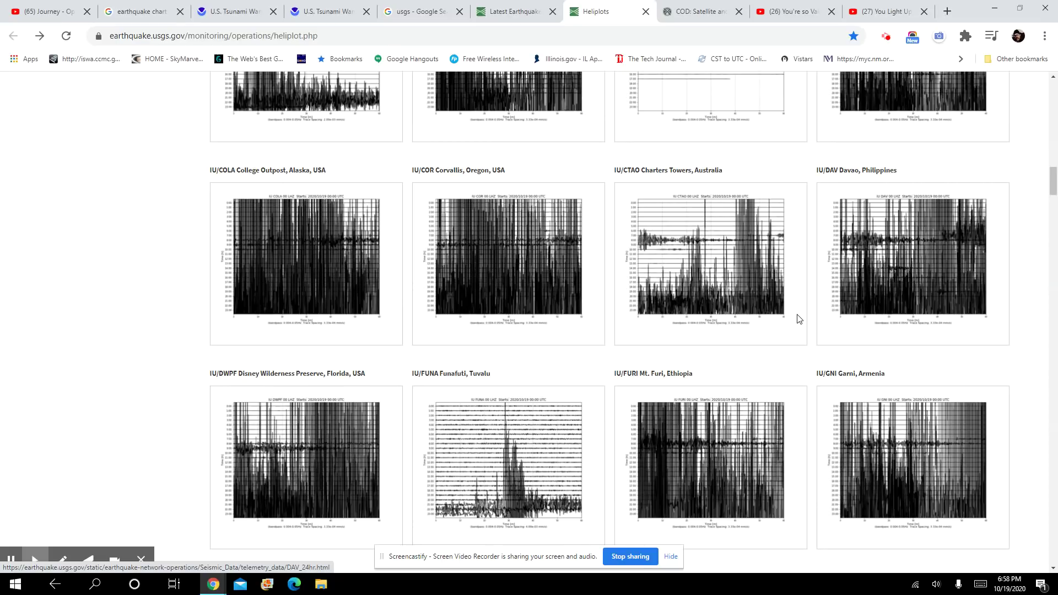
scroll(314, 423, "down", 1)
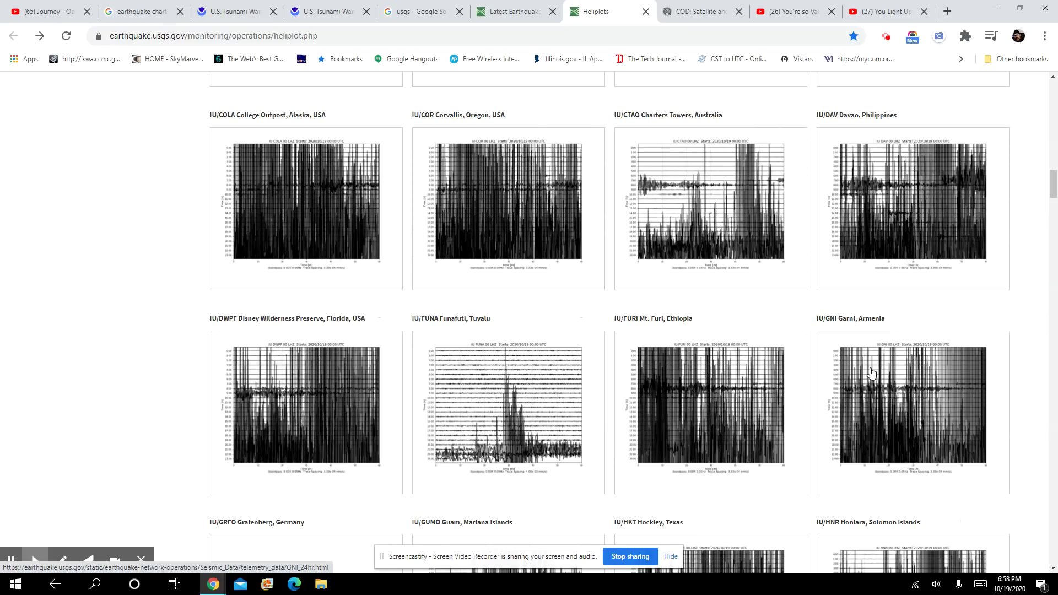
scroll(871, 374, "down", 3)
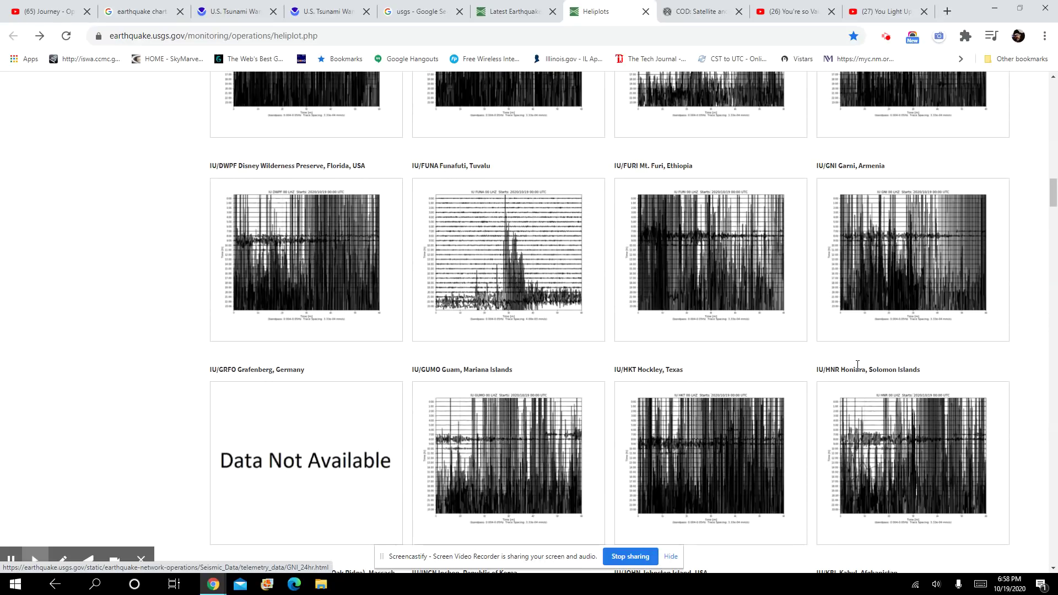
scroll(857, 364, "down", 1)
scroll(876, 347, "down", 1)
scroll(903, 334, "down", 1)
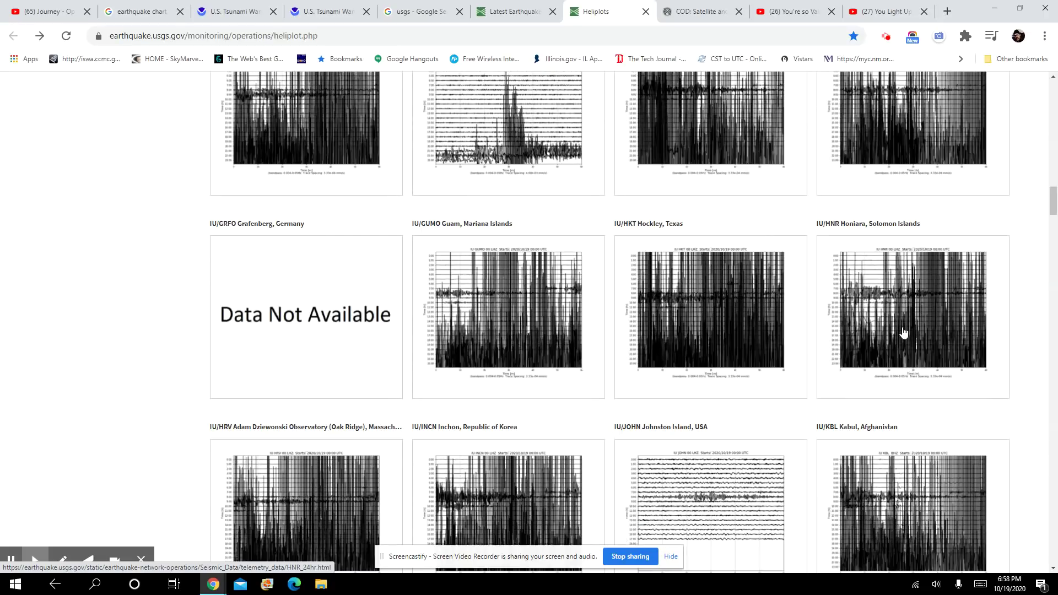
scroll(901, 332, "down", 2)
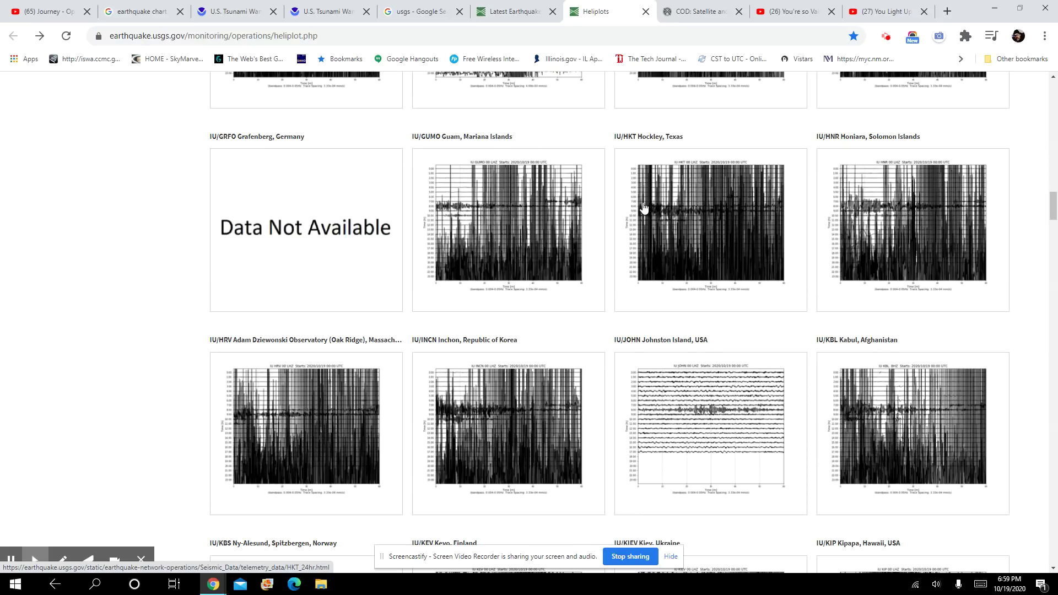
scroll(472, 237, "down", 1)
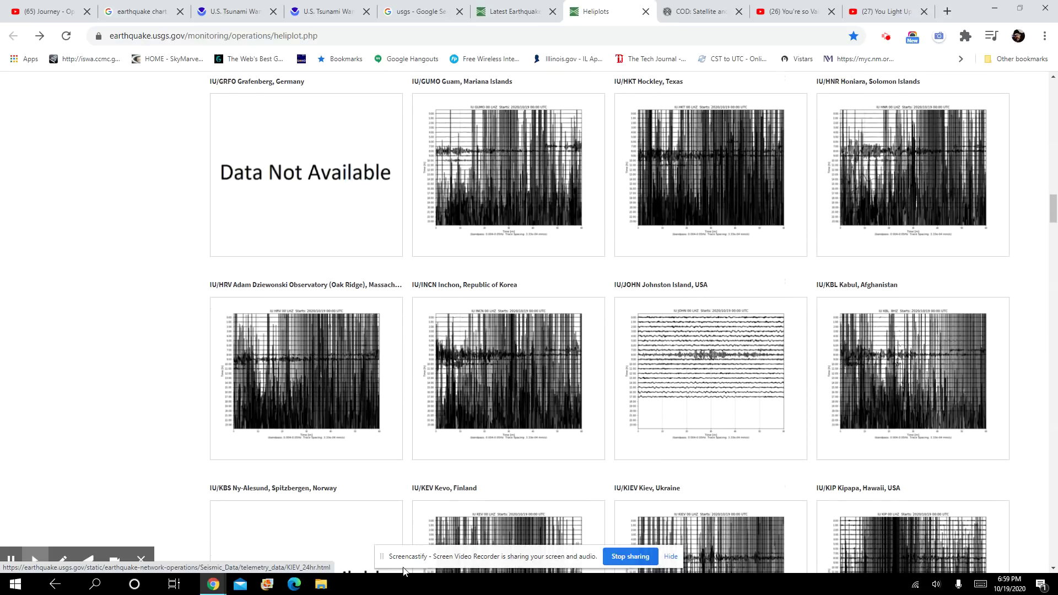
scroll(474, 362, "down", 1)
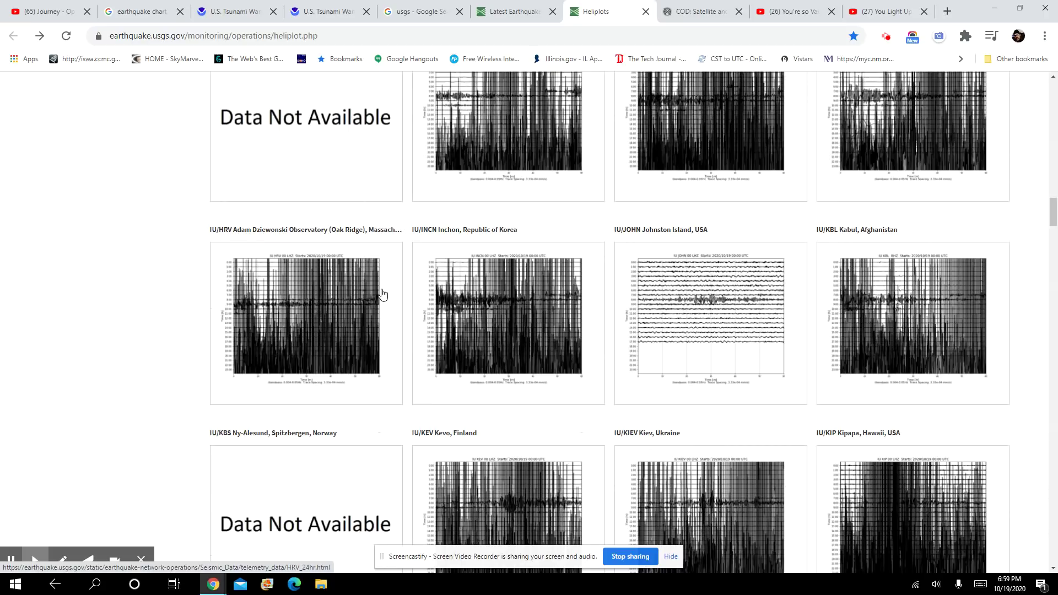
scroll(383, 293, "down", 1)
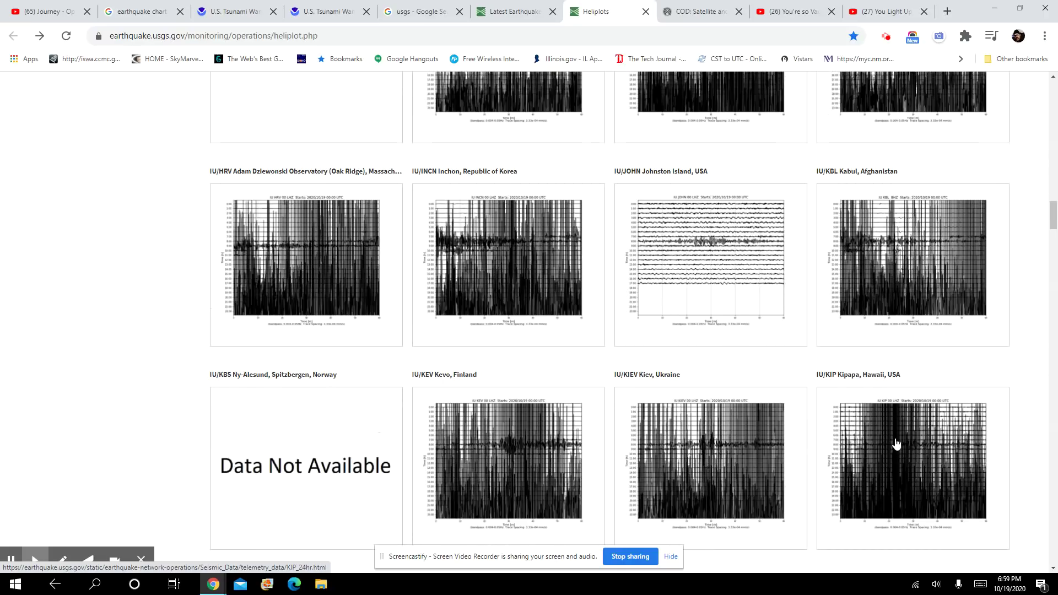
scroll(901, 430, "down", 2)
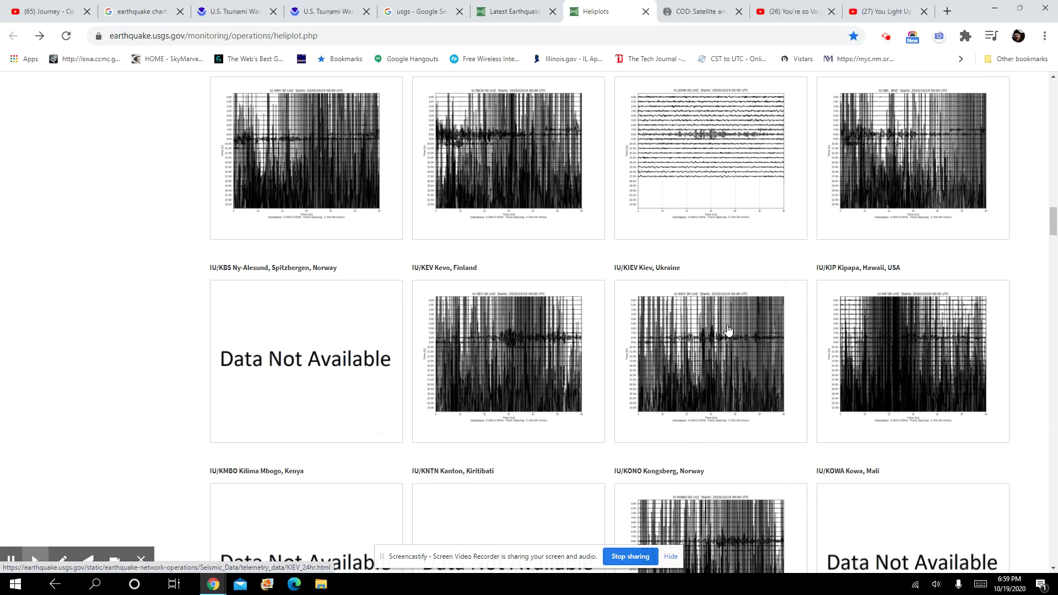
scroll(743, 373, "down", 2)
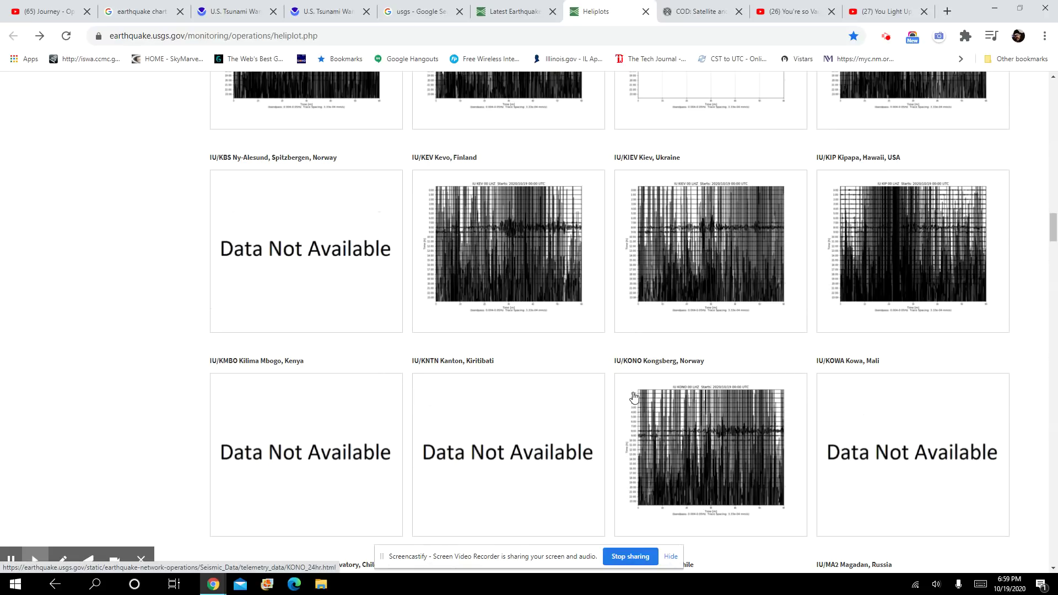
scroll(653, 412, "down", 2)
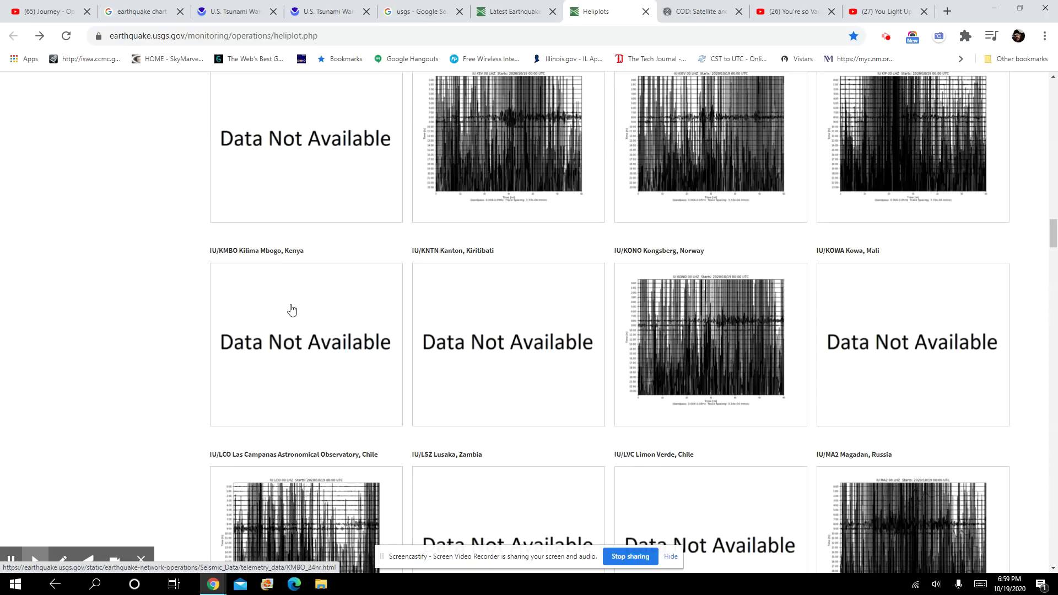
scroll(500, 451, "down", 1)
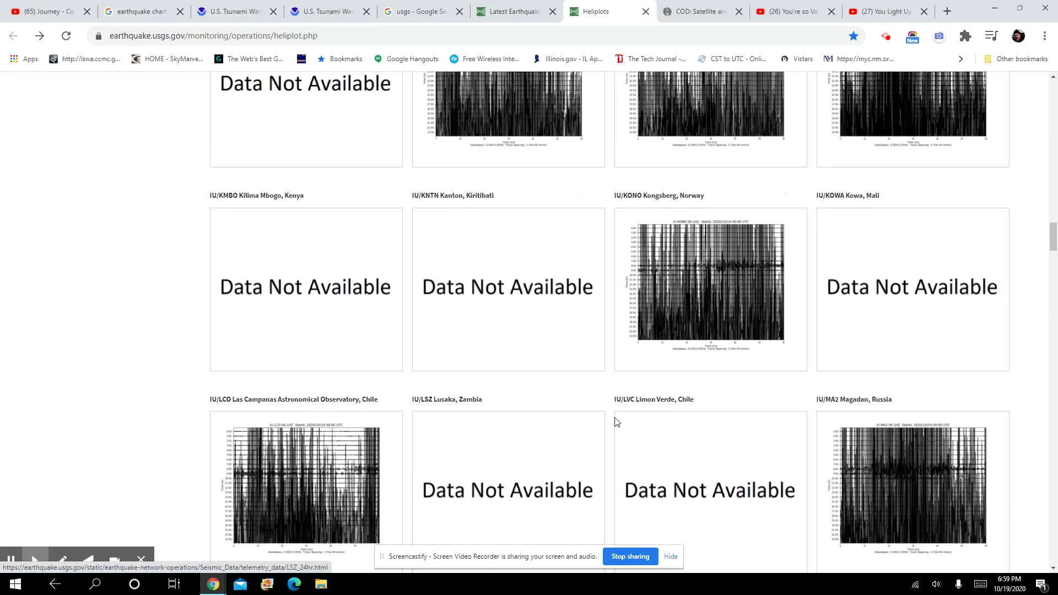
scroll(661, 434, "down", 2)
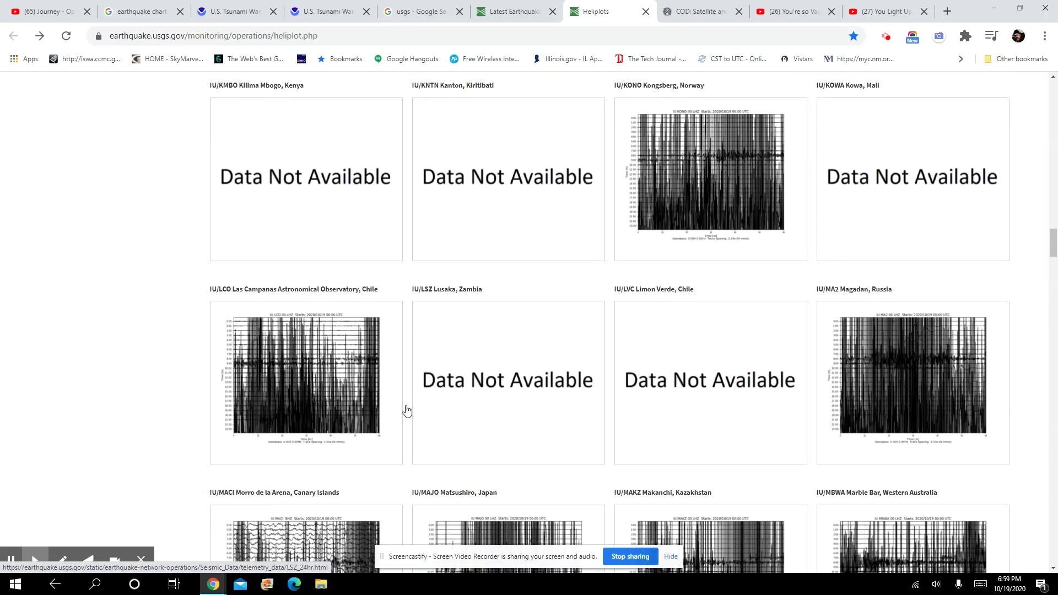
scroll(302, 405, "down", 2)
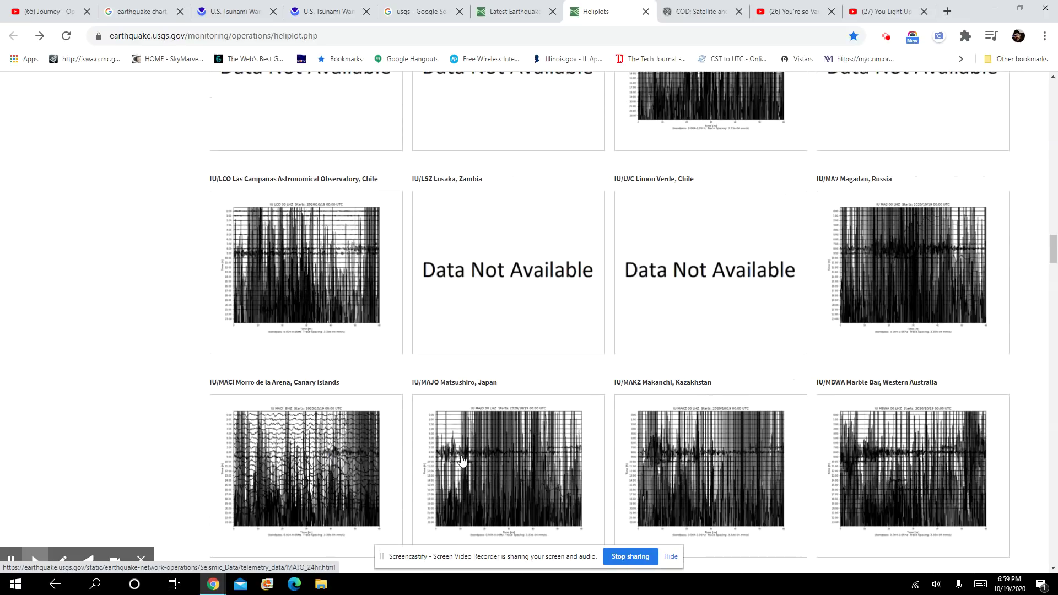
scroll(277, 462, "down", 1)
scroll(314, 413, "down", 2)
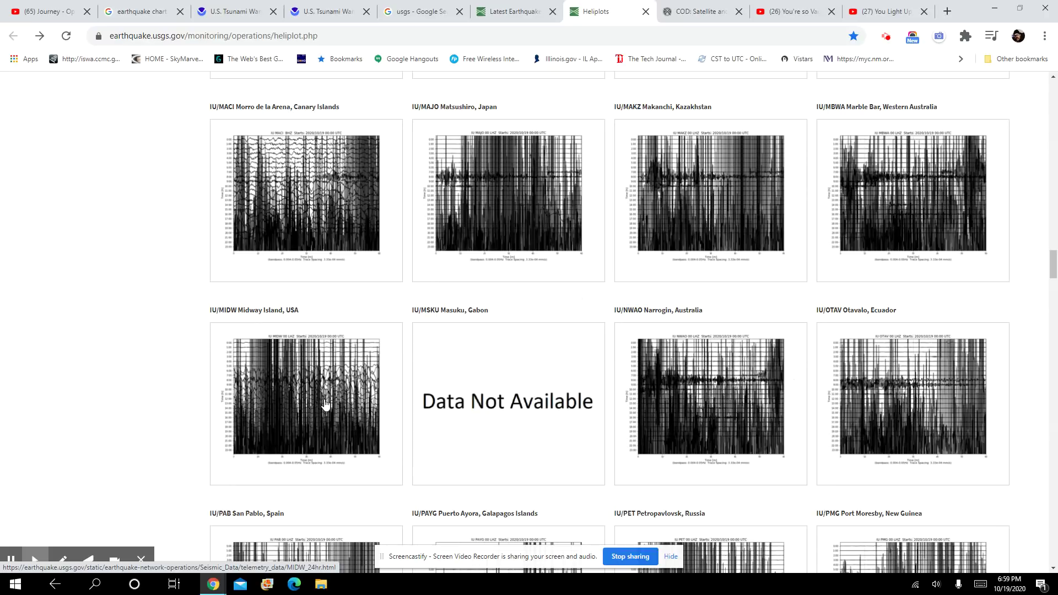
scroll(325, 403, "down", 1)
scroll(325, 402, "down", 3)
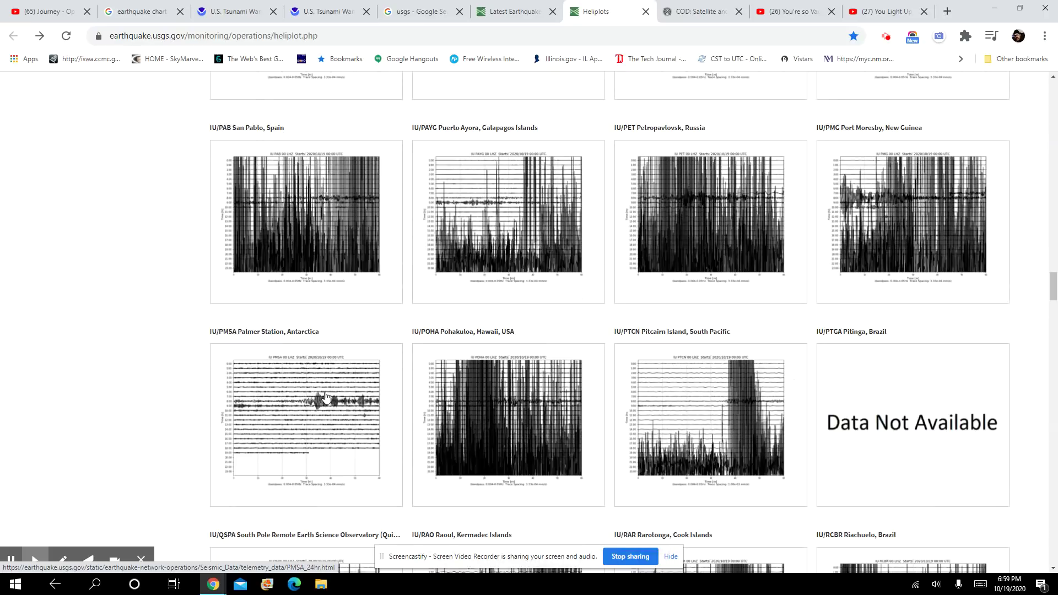
scroll(327, 398, "down", 1)
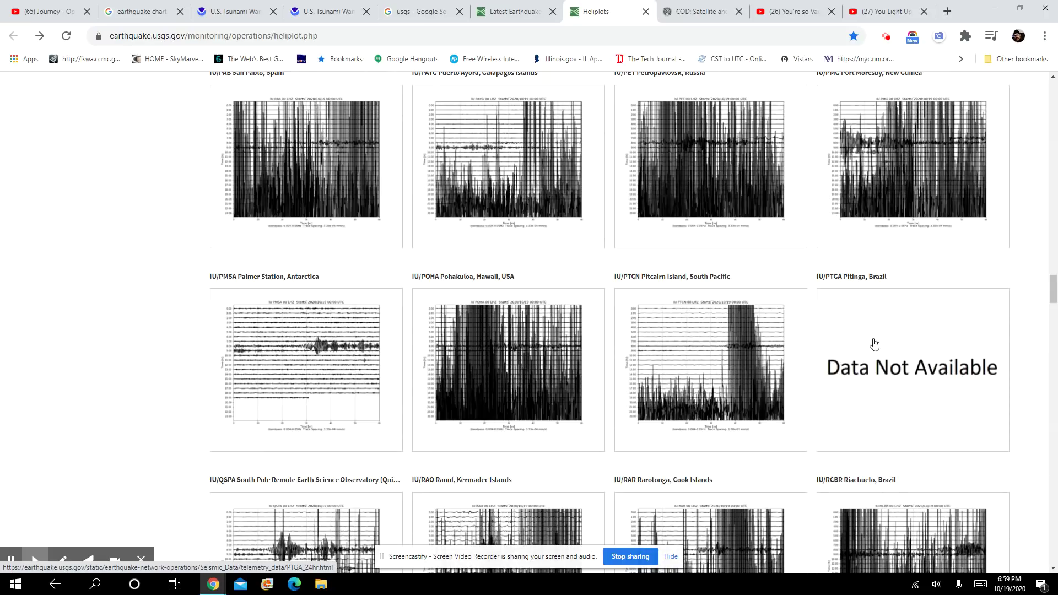
scroll(853, 344, "down", 1)
scroll(534, 386, "down", 2)
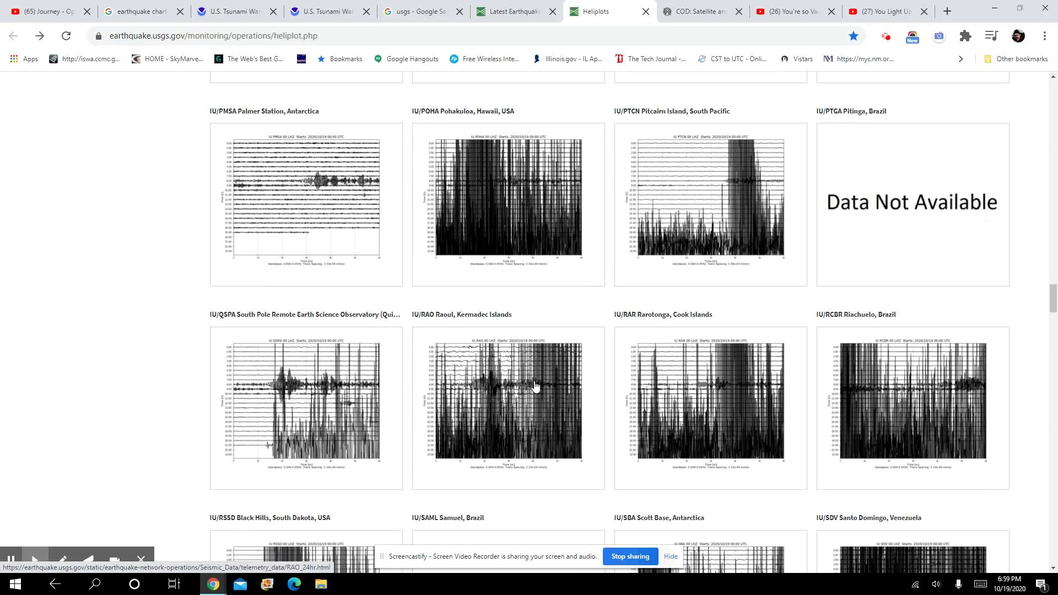
scroll(492, 409, "down", 3)
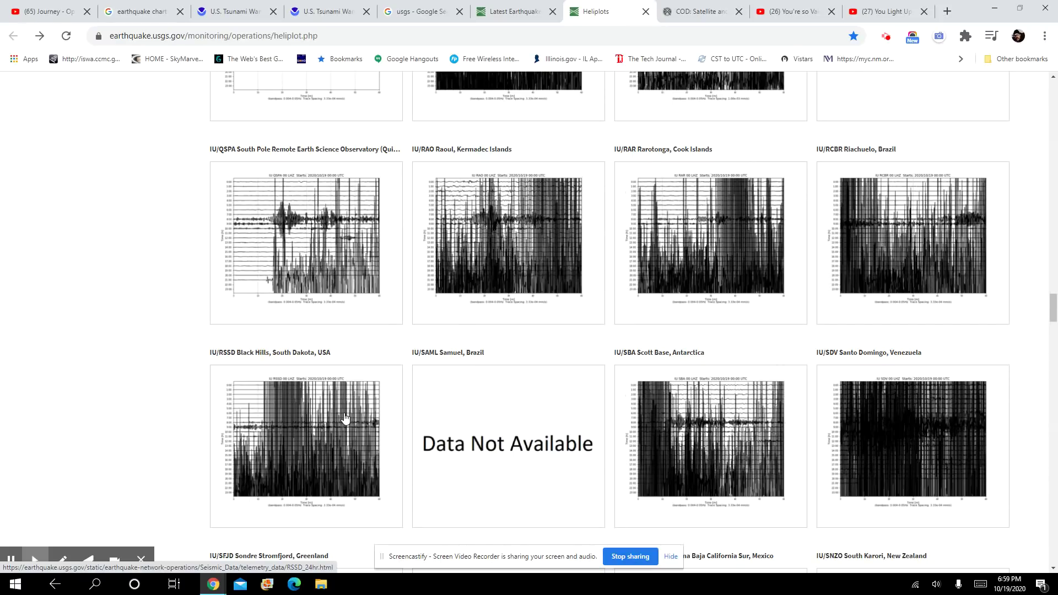
scroll(660, 423, "down", 2)
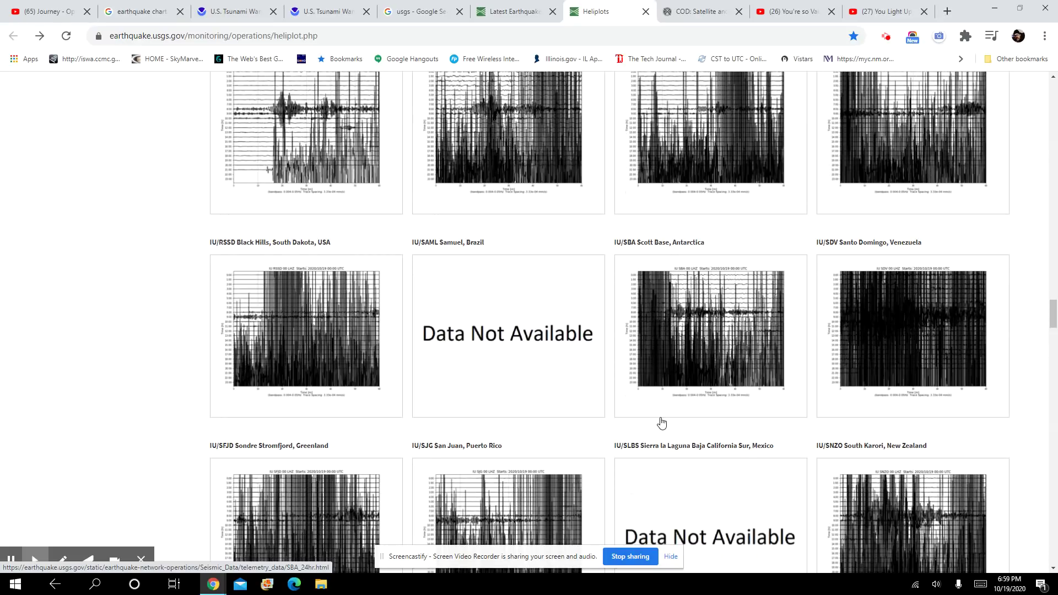
scroll(660, 424, "down", 2)
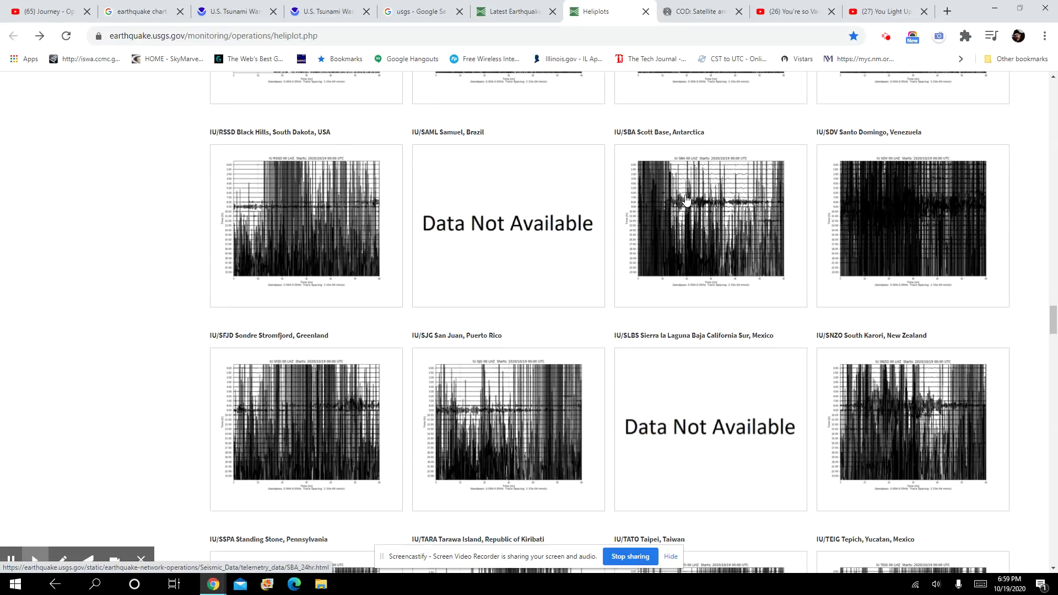
scroll(443, 384, "down", 2)
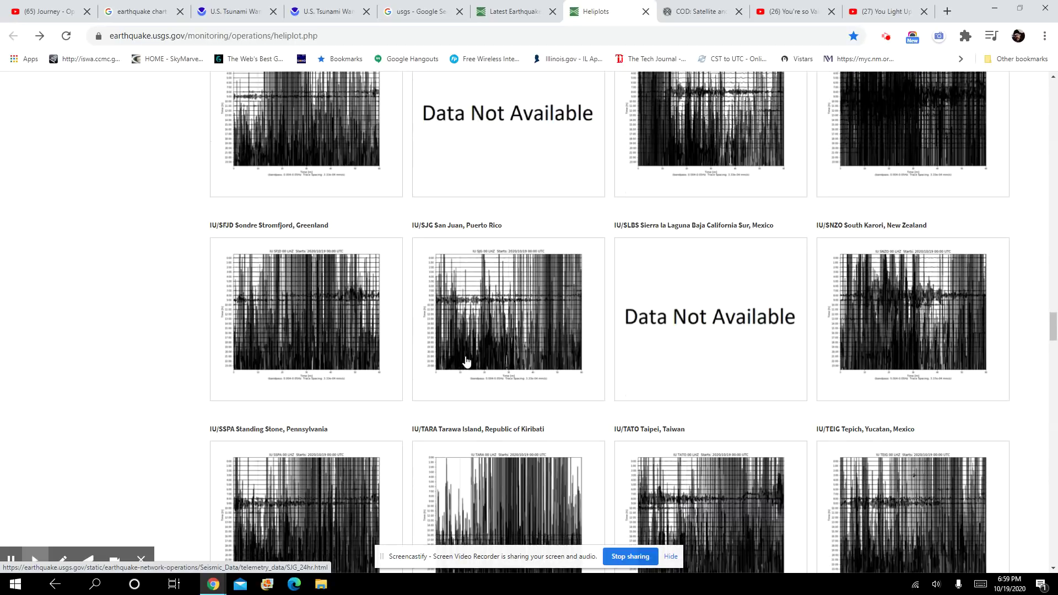
scroll(464, 361, "down", 2)
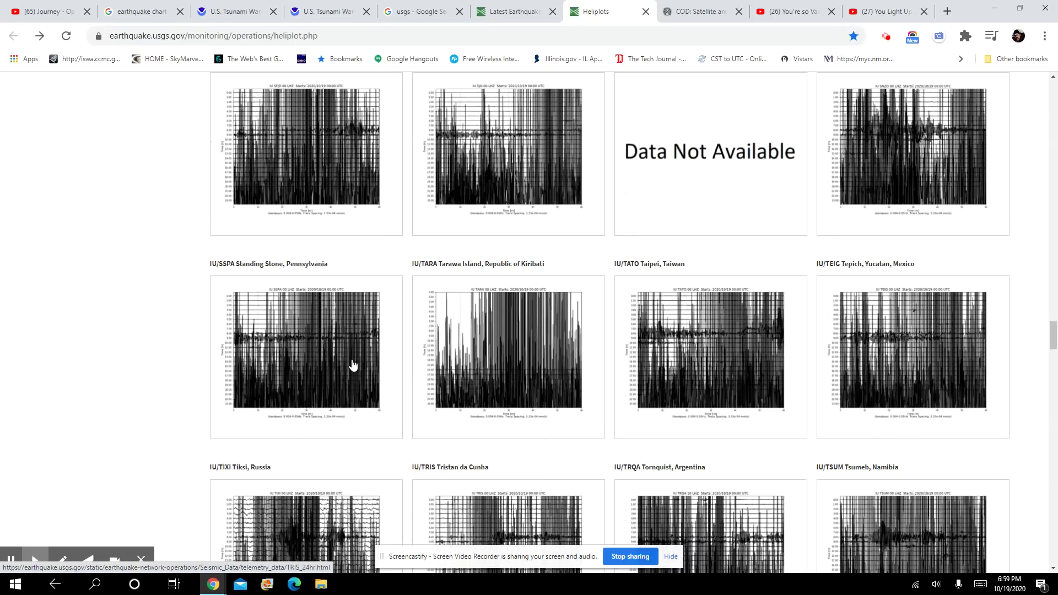
scroll(373, 353, "down", 2)
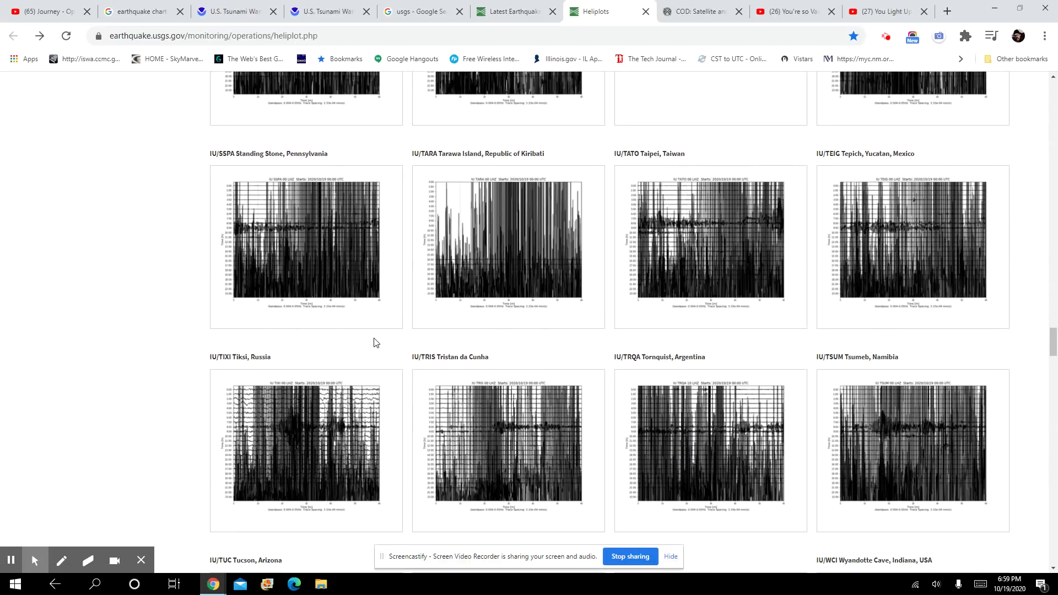
scroll(374, 339, "down", 1)
scroll(373, 340, "down", 1)
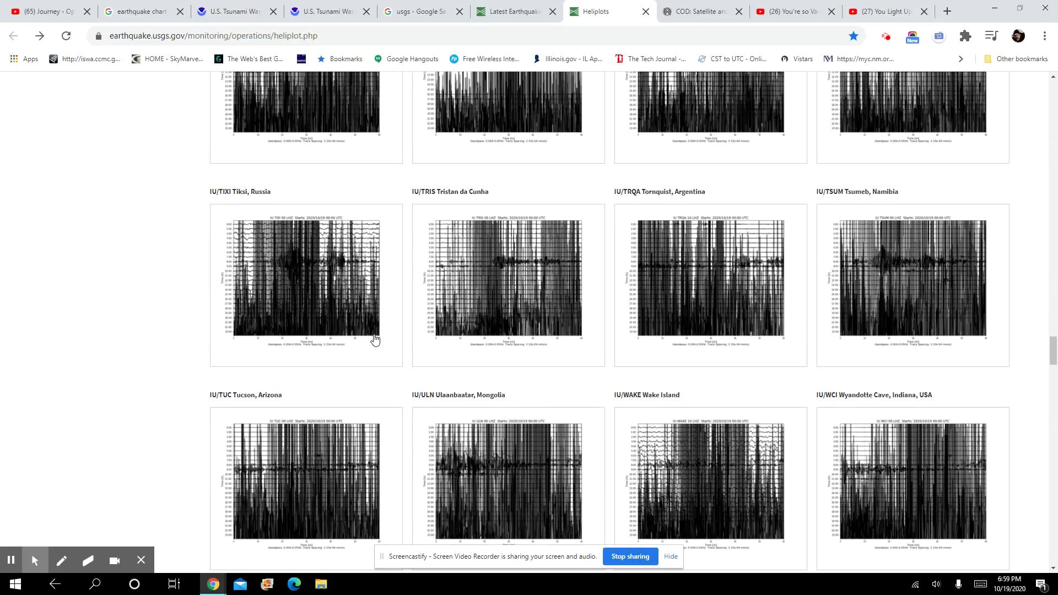
scroll(374, 339, "down", 1)
scroll(373, 340, "down", 2)
scroll(374, 340, "down", 1)
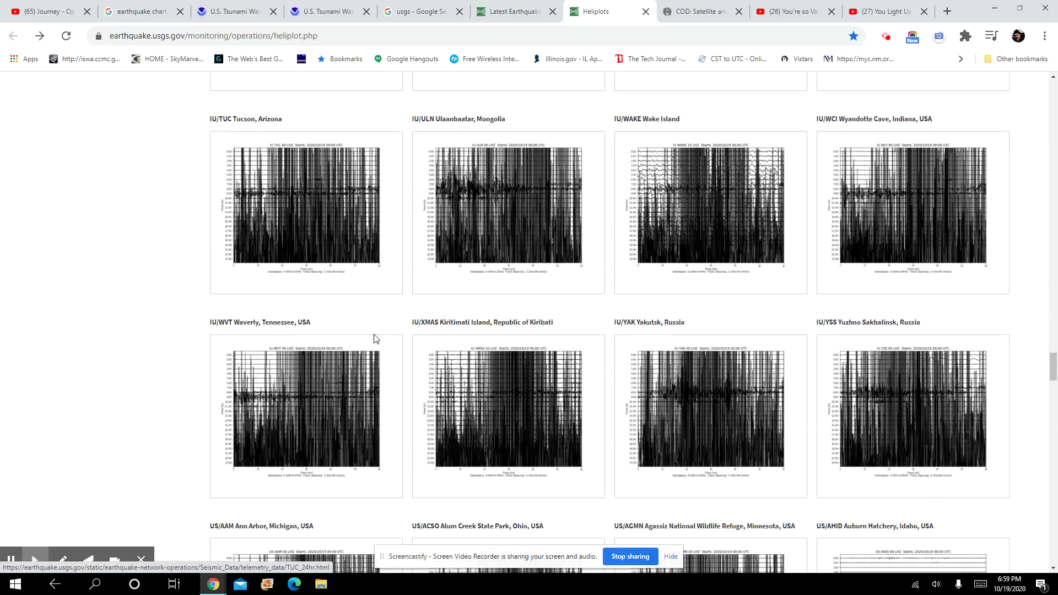
scroll(373, 339, "down", 3)
scroll(374, 338, "down", 1)
scroll(373, 338, "down", 2)
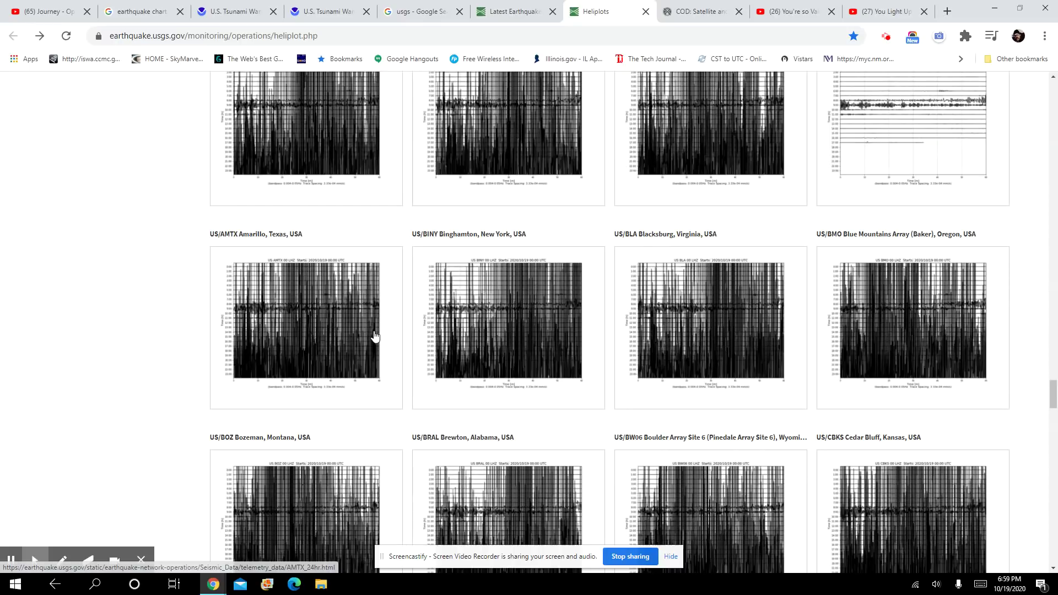
scroll(374, 335, "down", 2)
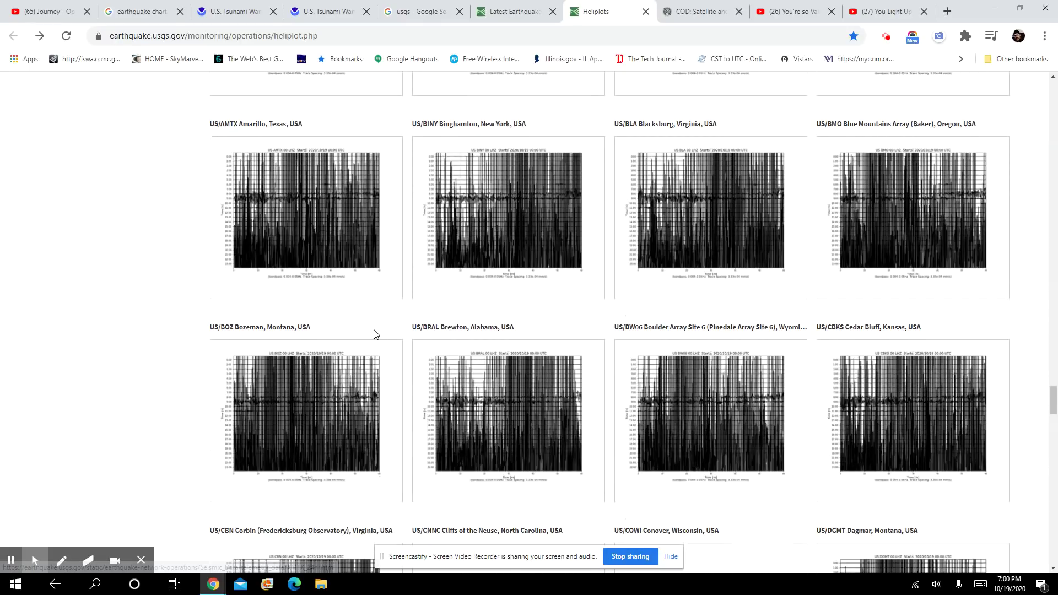
scroll(373, 335, "down", 2)
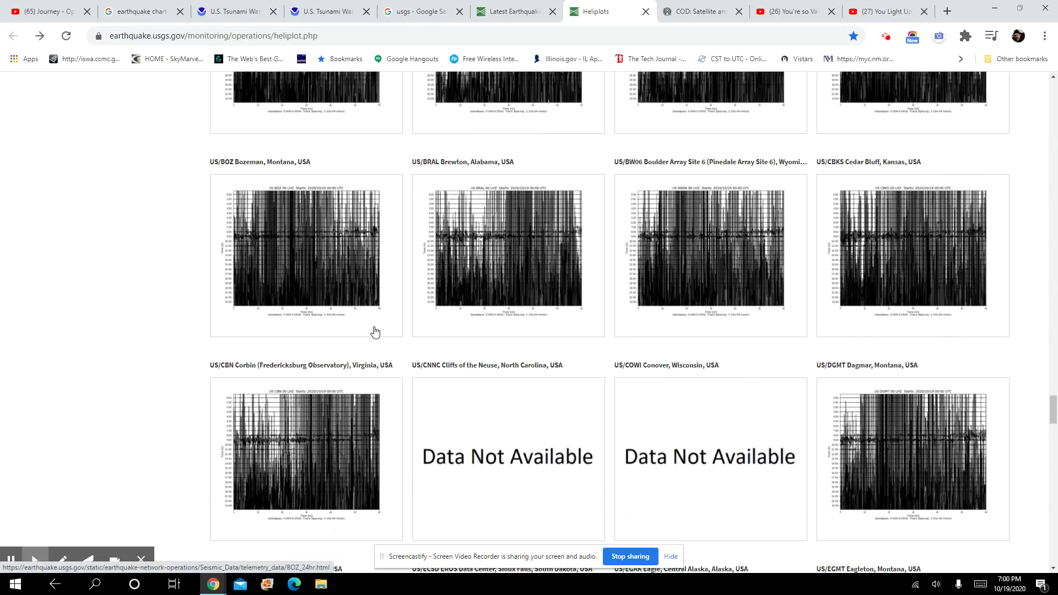
scroll(374, 331, "up", 1)
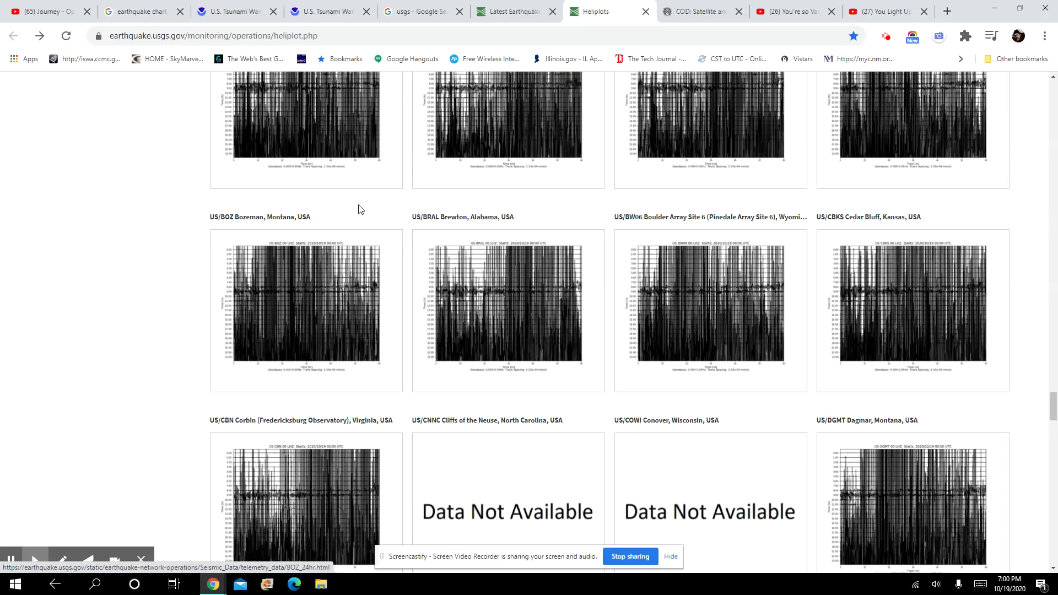
scroll(359, 206, "up", 2)
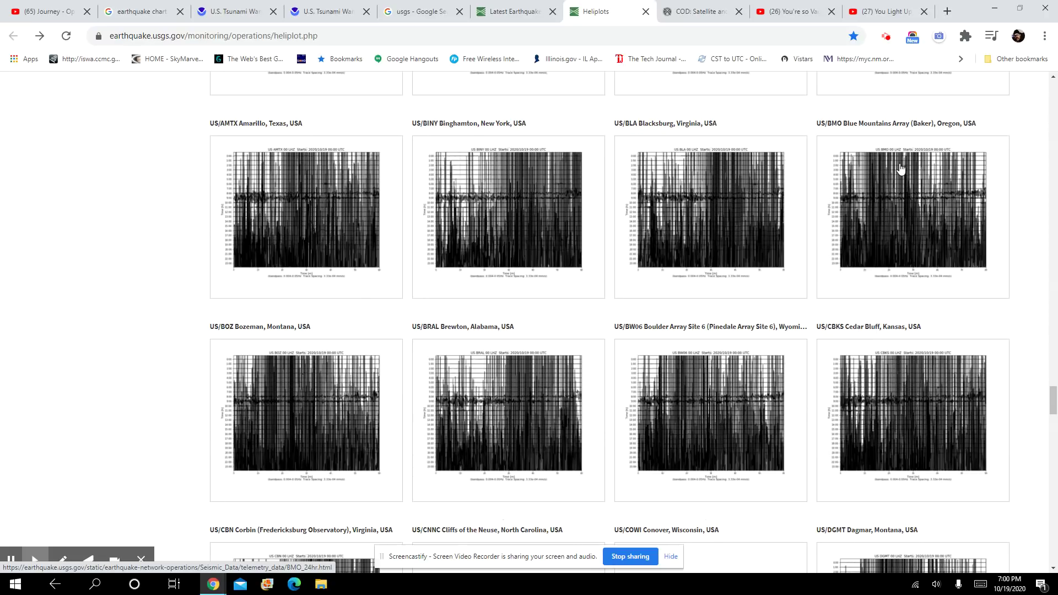
scroll(890, 177, "down", 3)
scroll(890, 177, "down", 3)
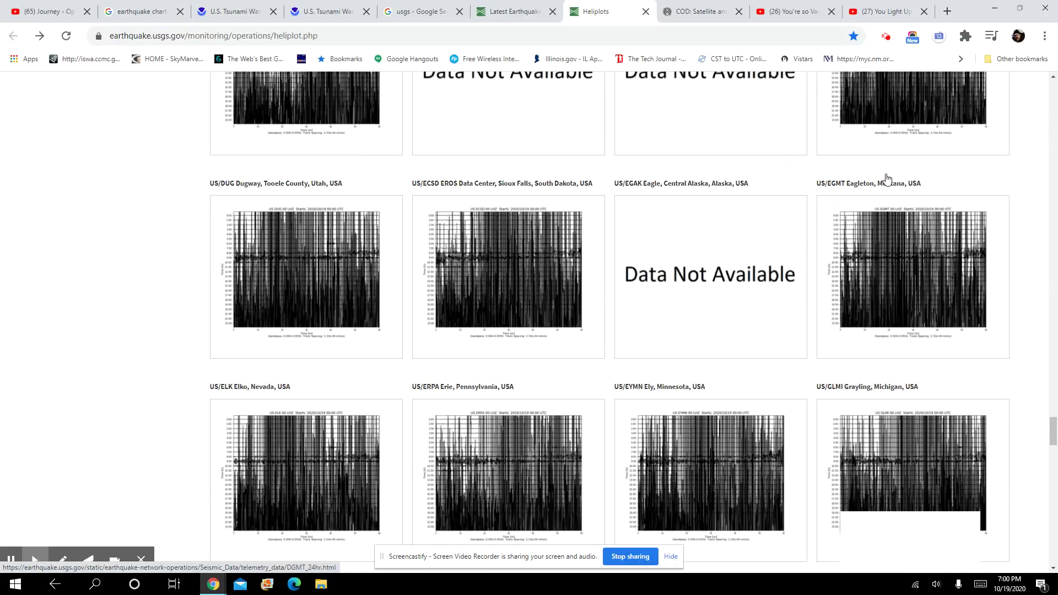
scroll(886, 179, "down", 1)
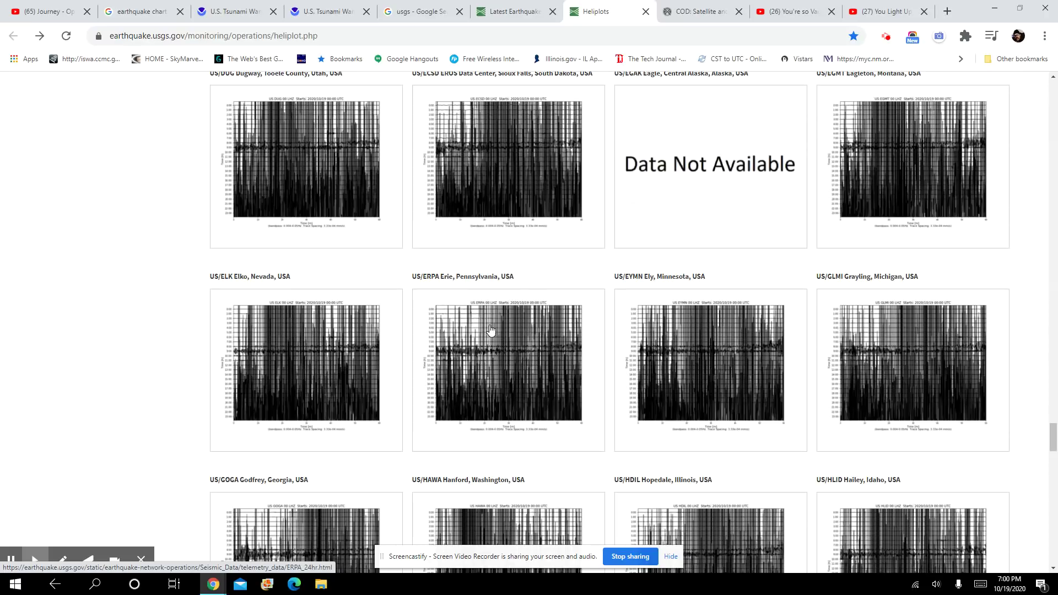
scroll(321, 360, "down", 2)
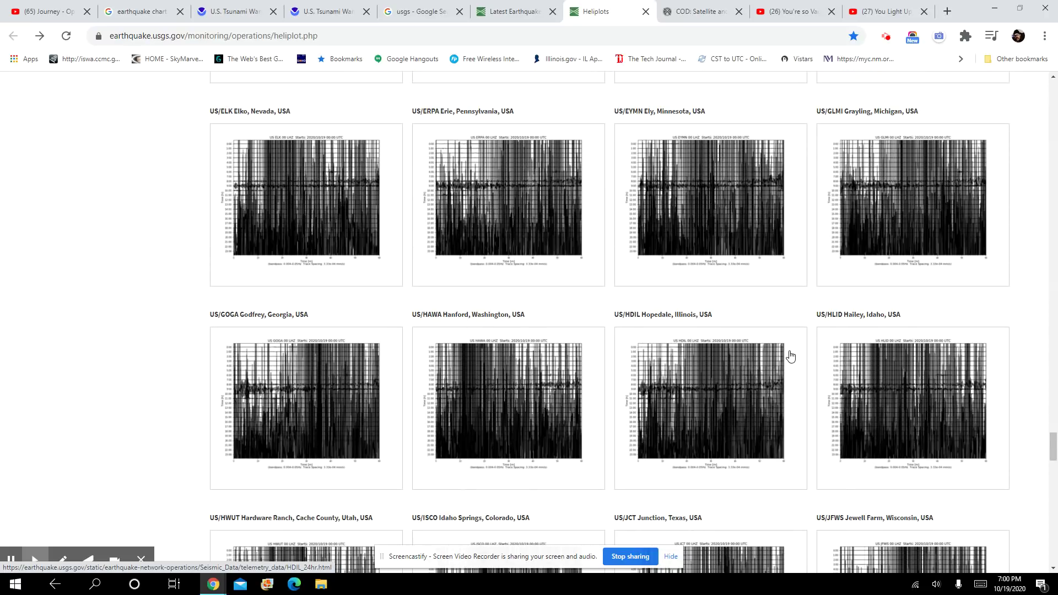
scroll(893, 368, "down", 2)
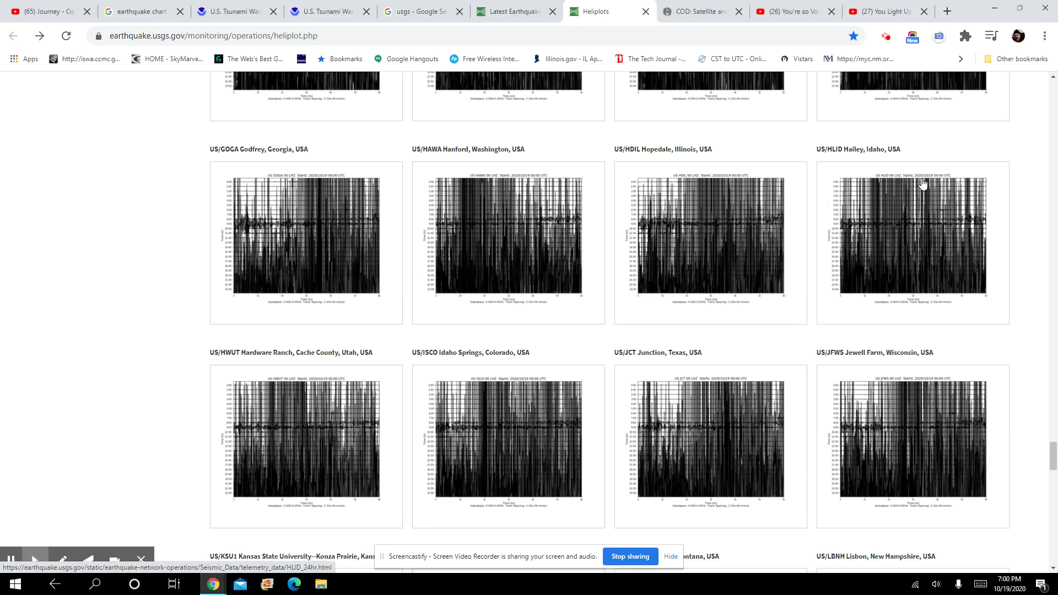
scroll(376, 428, "down", 1)
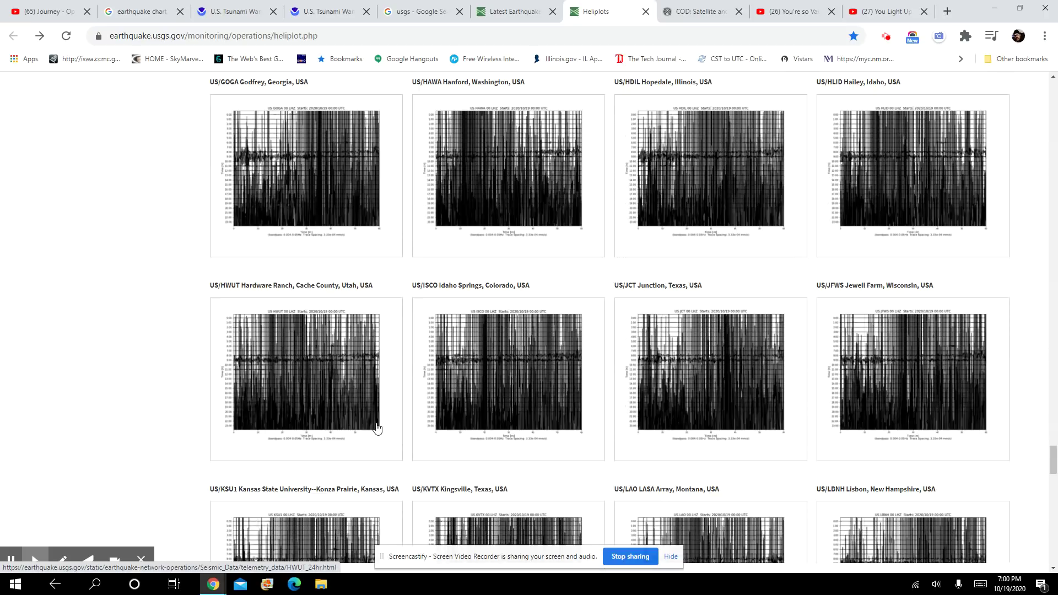
scroll(375, 428, "down", 1)
scroll(376, 427, "down", 2)
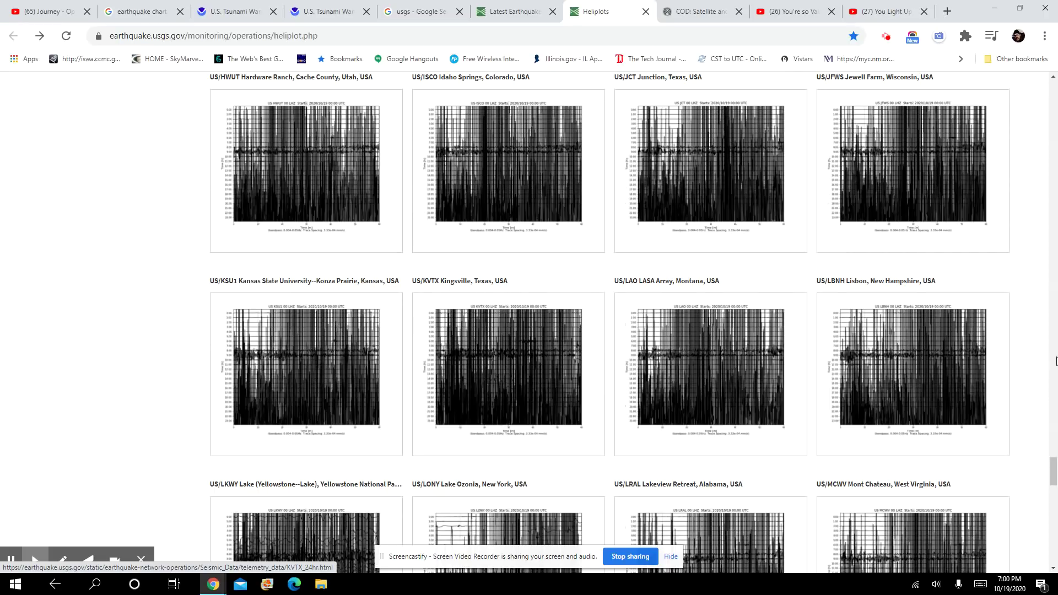
scroll(738, 380, "down", 1)
scroll(744, 369, "down", 1)
scroll(743, 360, "down", 1)
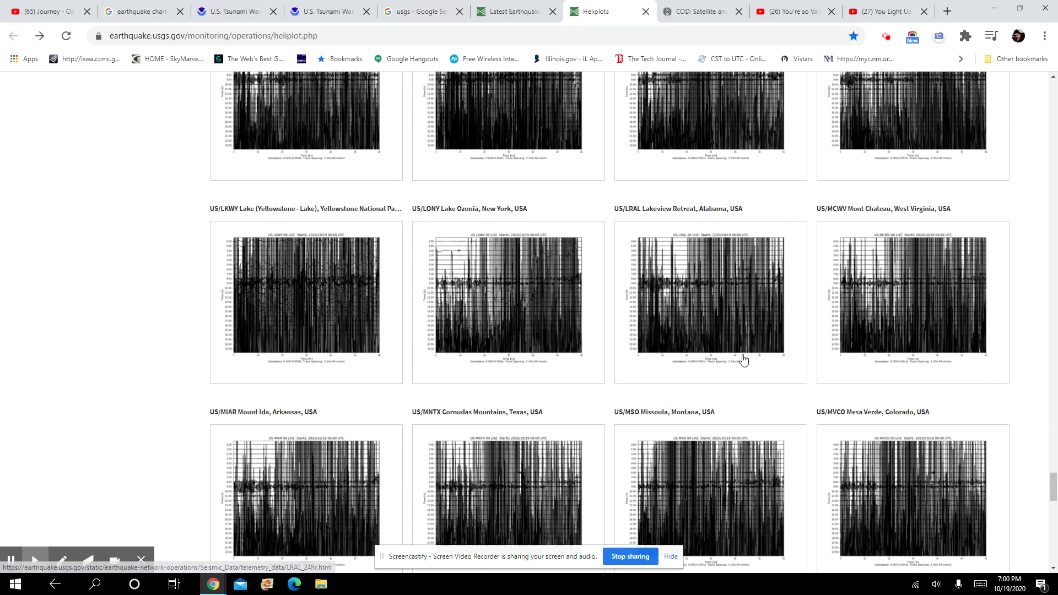
scroll(743, 360, "down", 1)
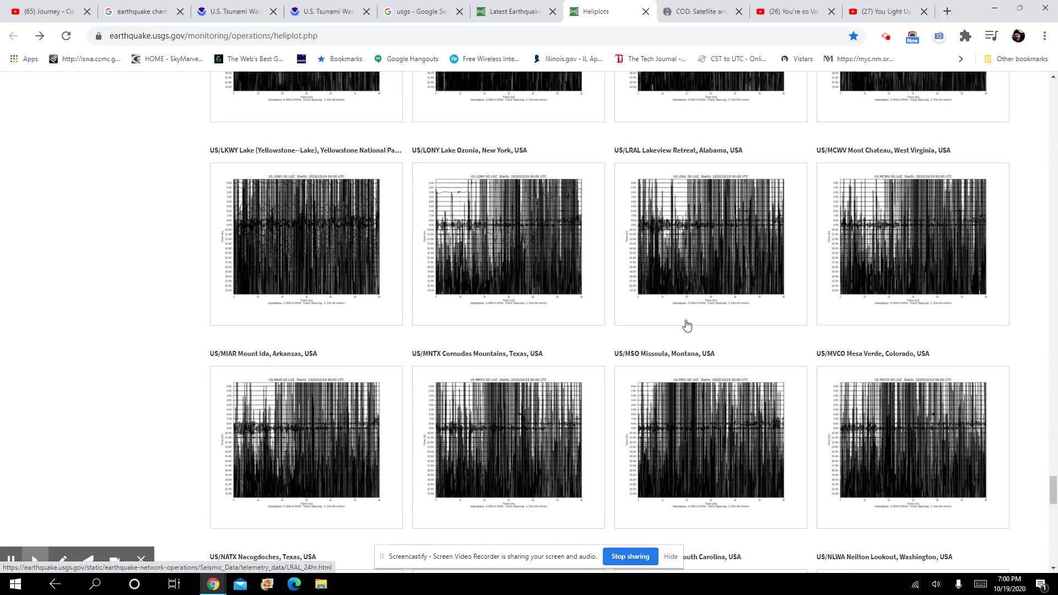
scroll(684, 322, "down", 1)
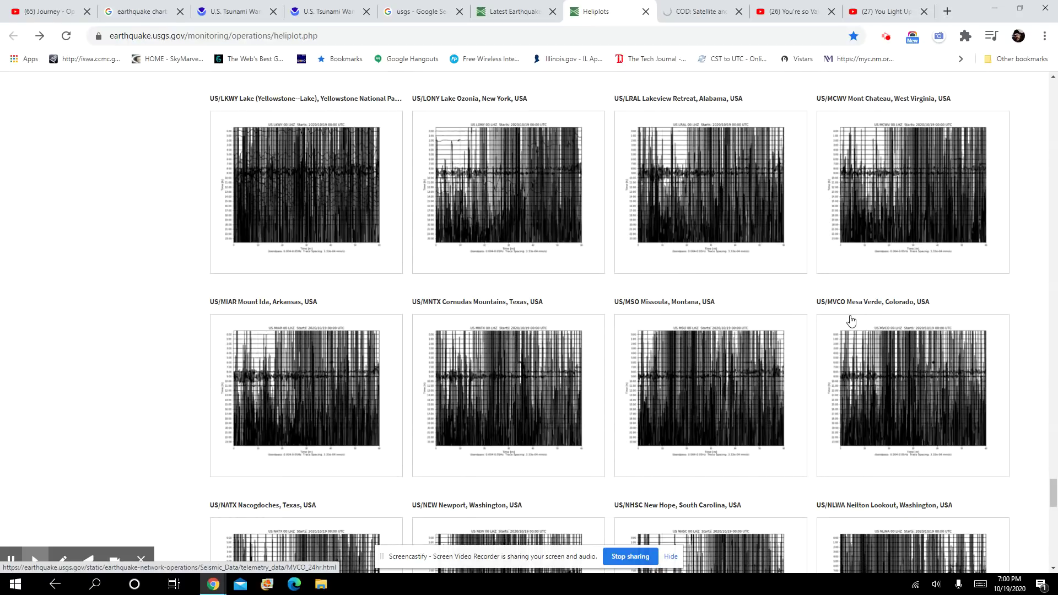
scroll(702, 381, "down", 1)
scroll(447, 431, "down", 1)
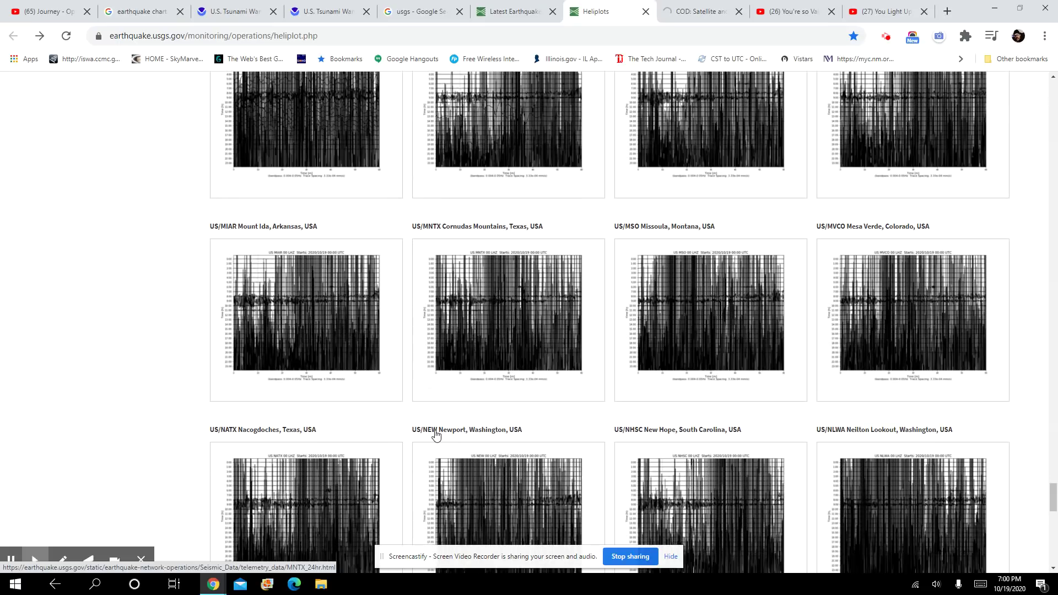
scroll(397, 438, "down", 1)
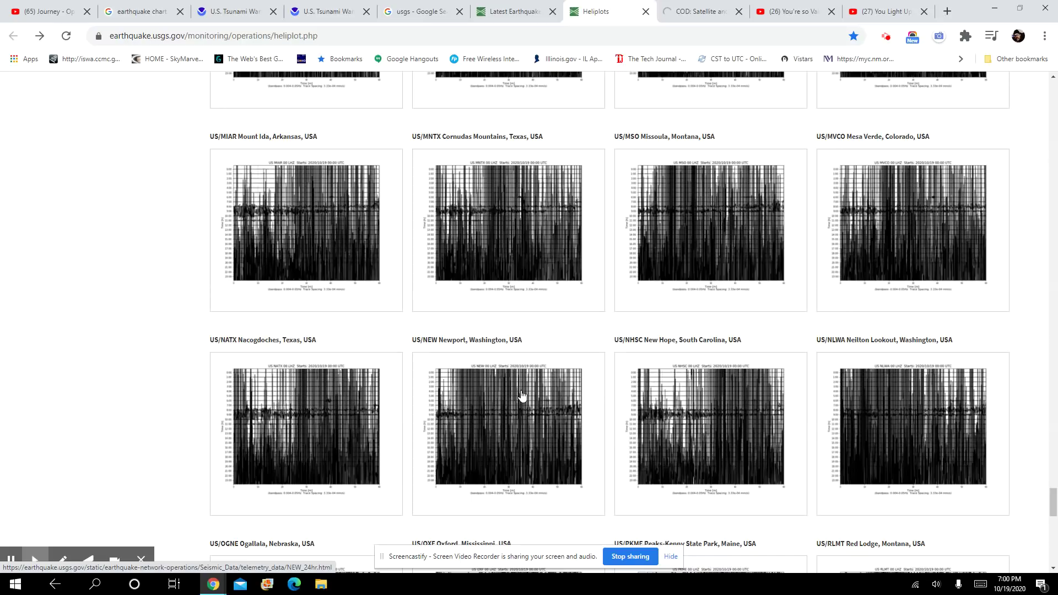
scroll(346, 405, "down", 1)
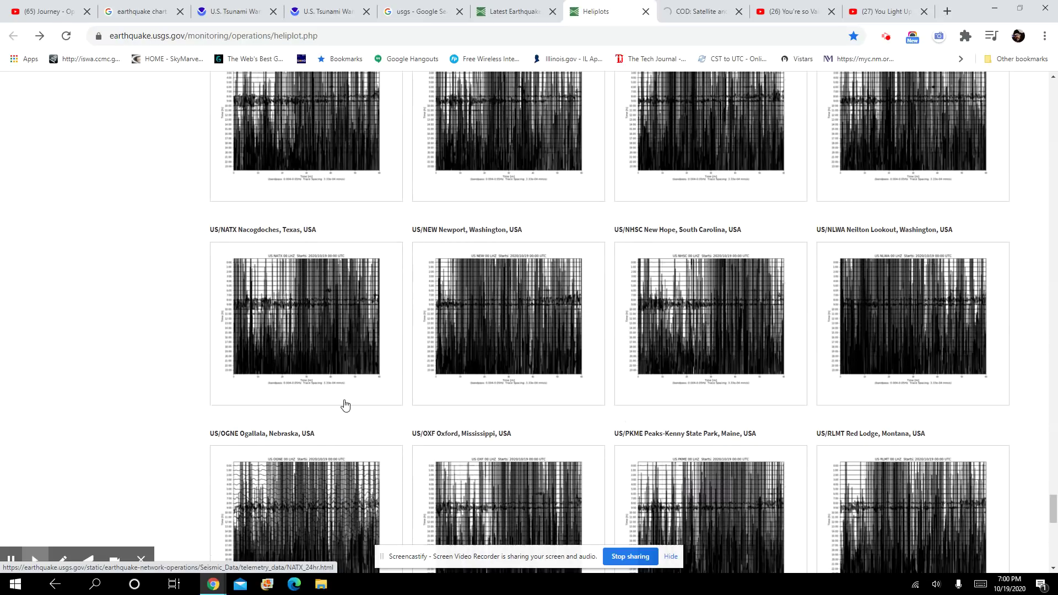
scroll(346, 405, "down", 2)
scroll(345, 397, "down", 1)
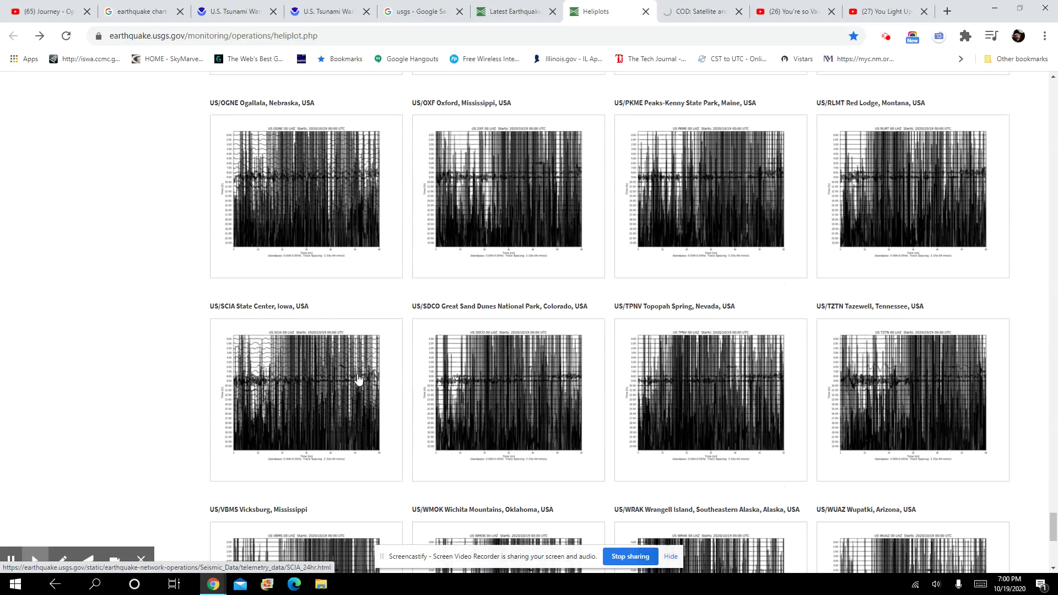
scroll(359, 379, "down", 1)
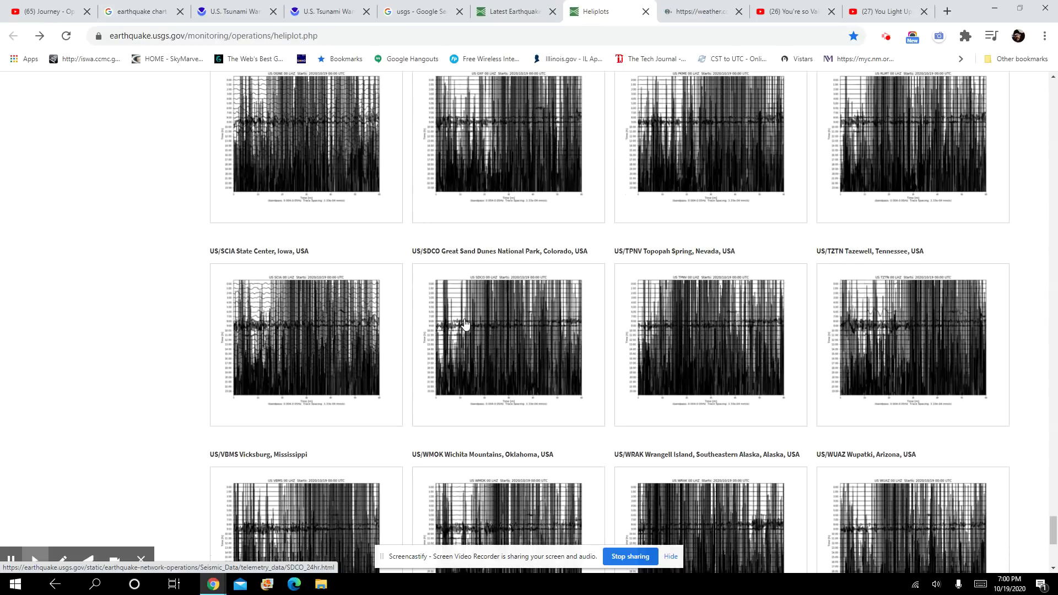
scroll(466, 326, "down", 1)
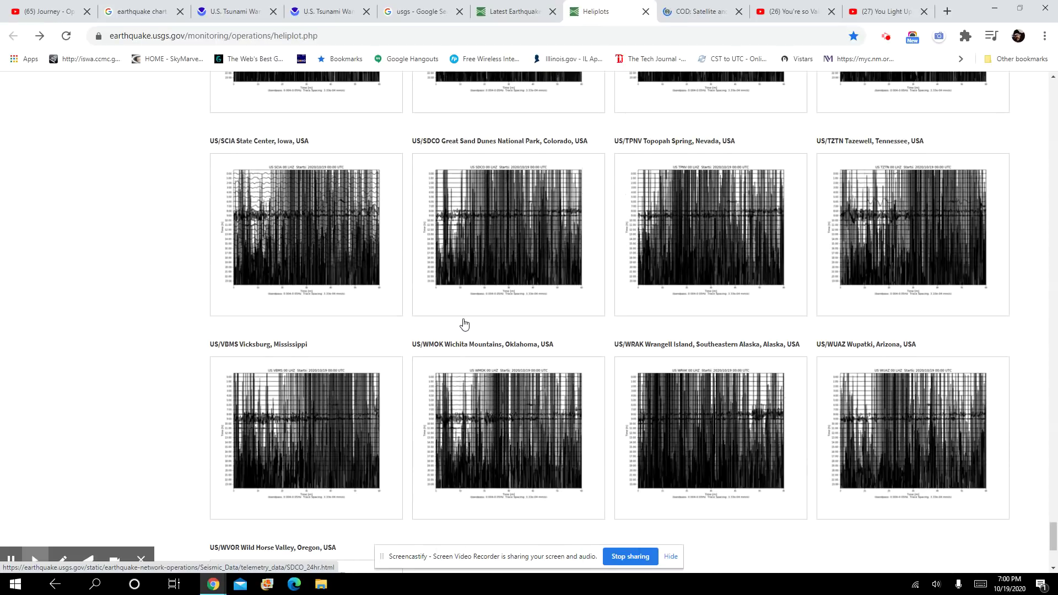
scroll(464, 325, "down", 1)
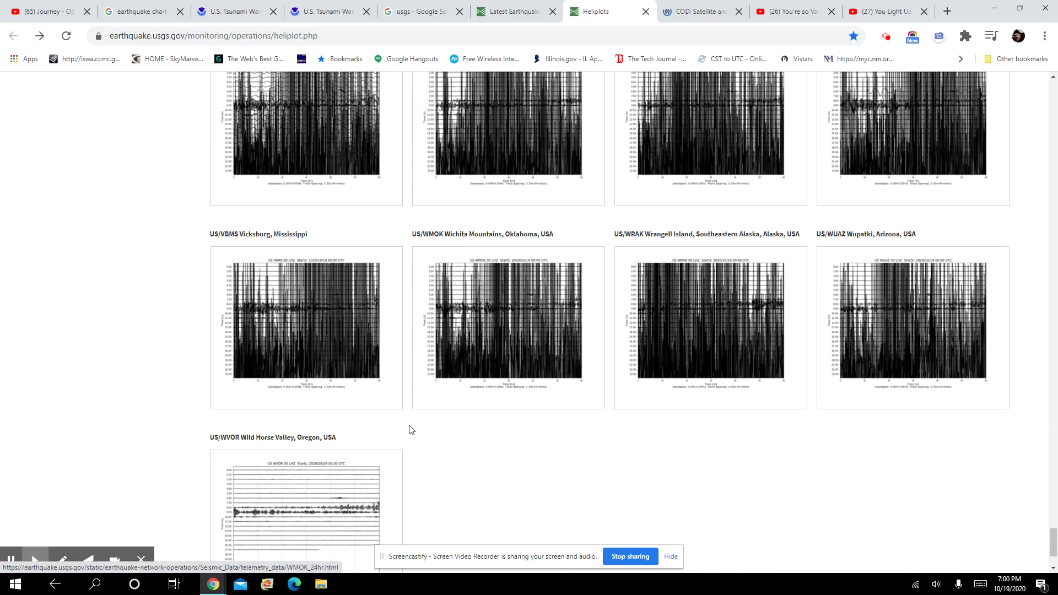
scroll(331, 492, "down", 1)
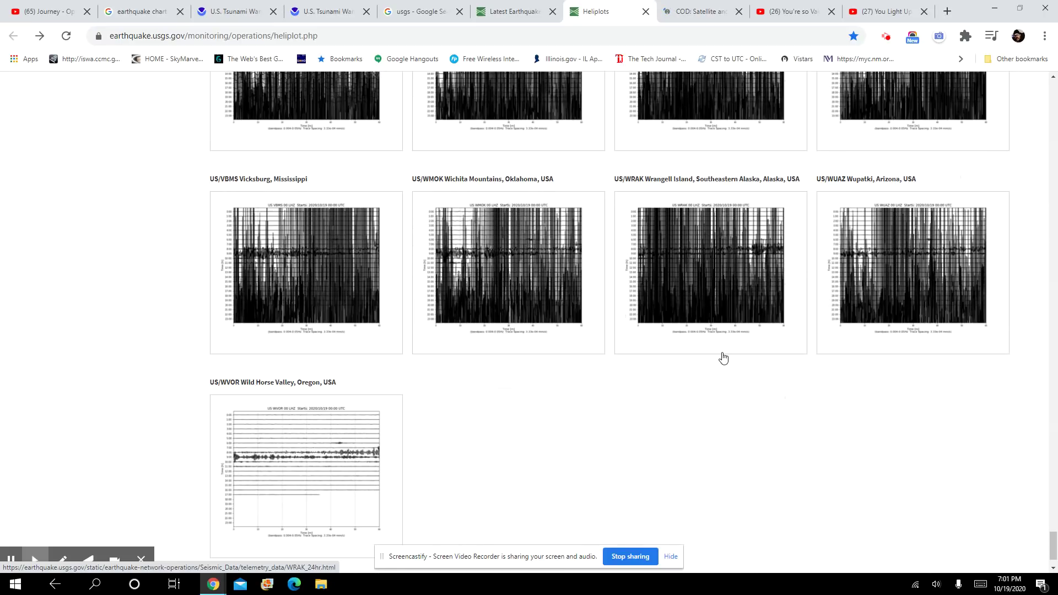
scroll(723, 358, "up", 3)
scroll(733, 331, "up", 3)
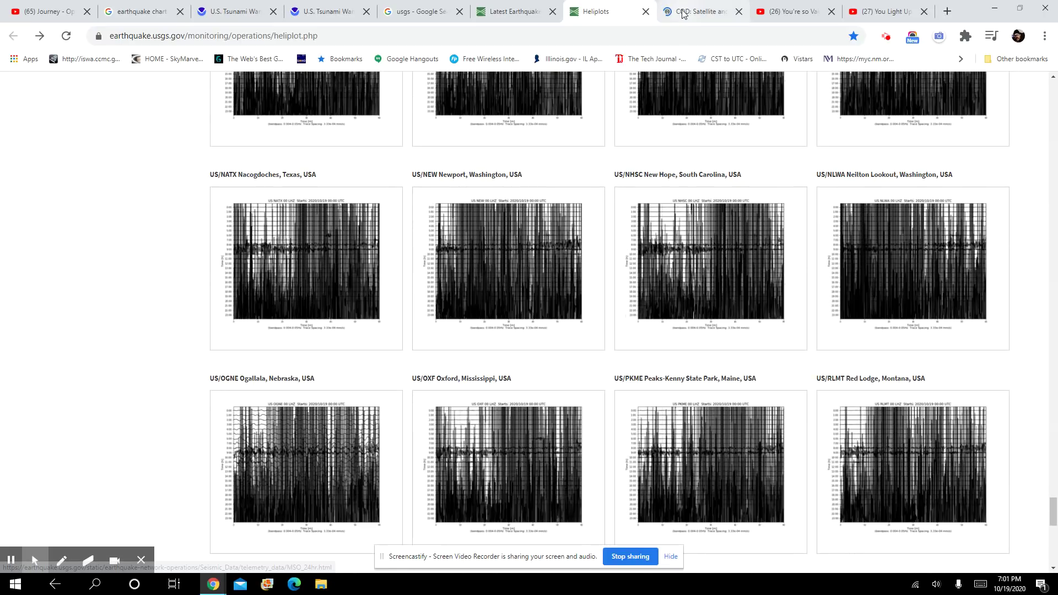
- Reload the heliplots page and bring up the COD GOES-West Pacific Northwest long-wave infrared page
left_click(683, 13)
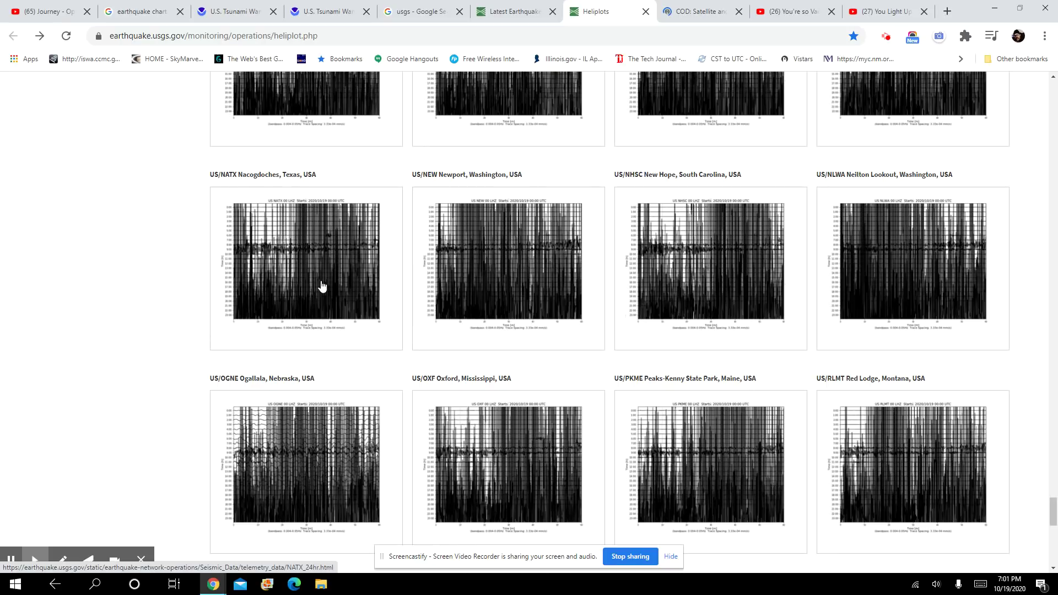
left_click(322, 286)
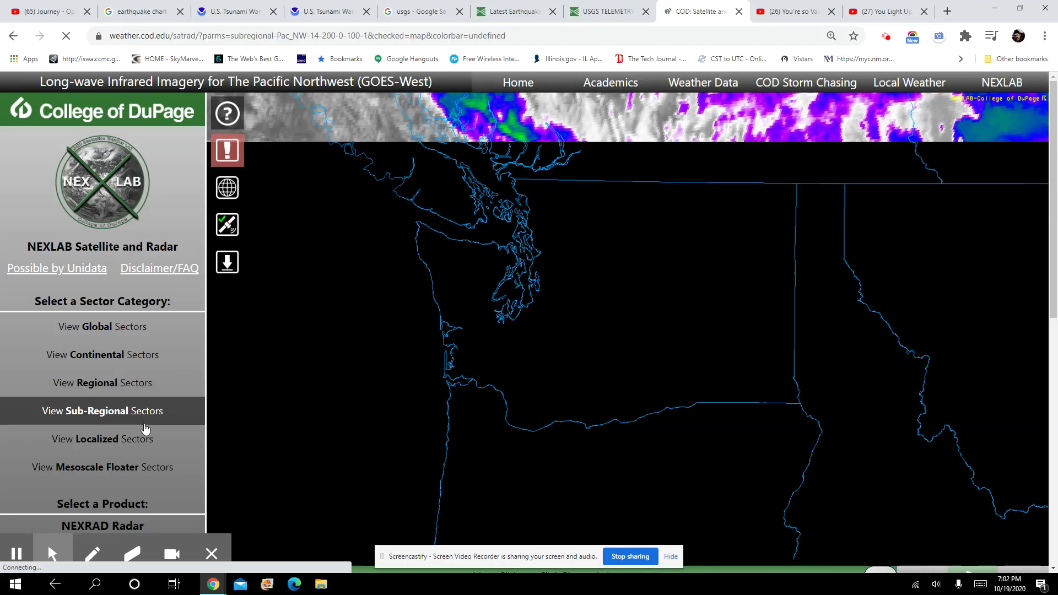
scroll(813, 390, "down", 1)
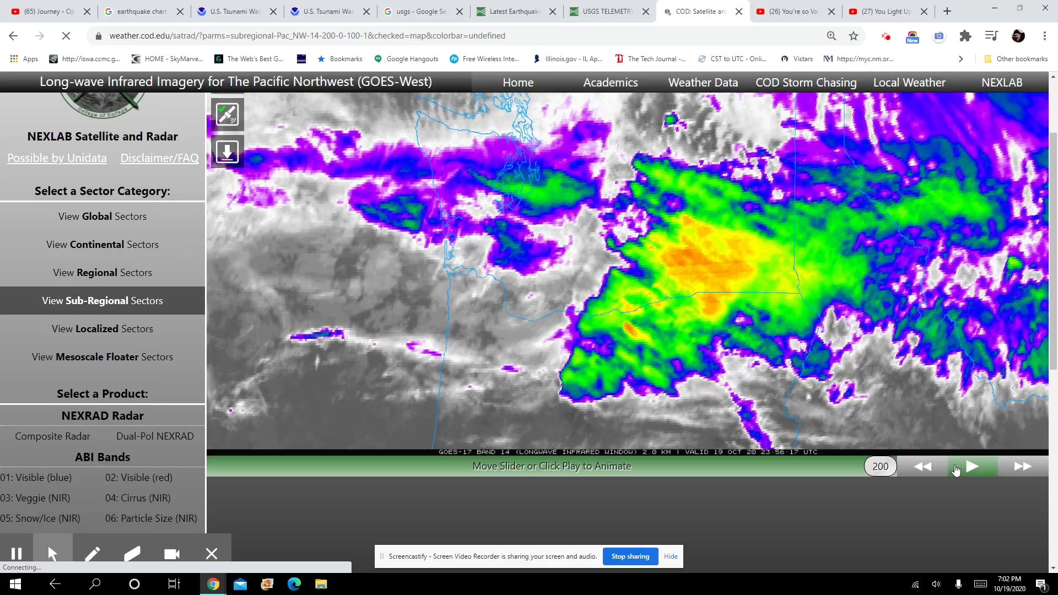
- Move the Pacific Northwest infrared loop from frame 131 back to frame 121 (17:21 UTC)
left_click(643, 474)
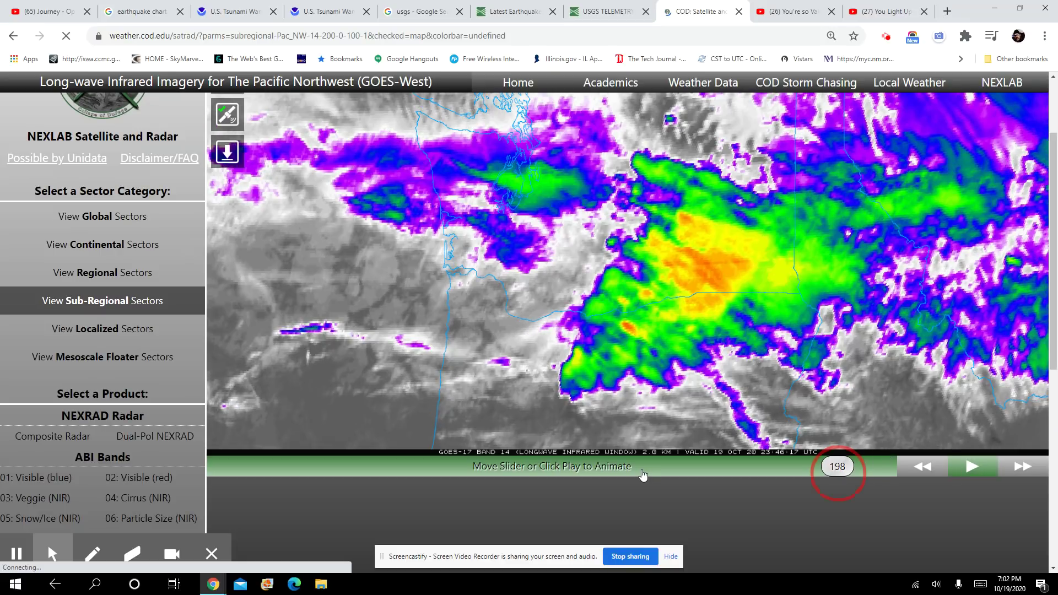
left_click(643, 473)
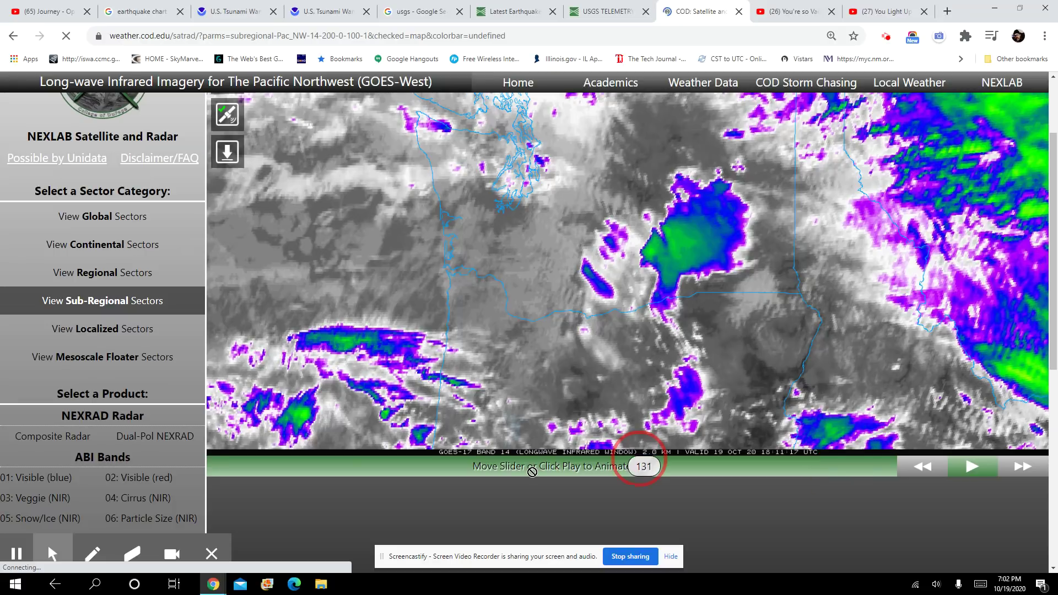
left_click(531, 473)
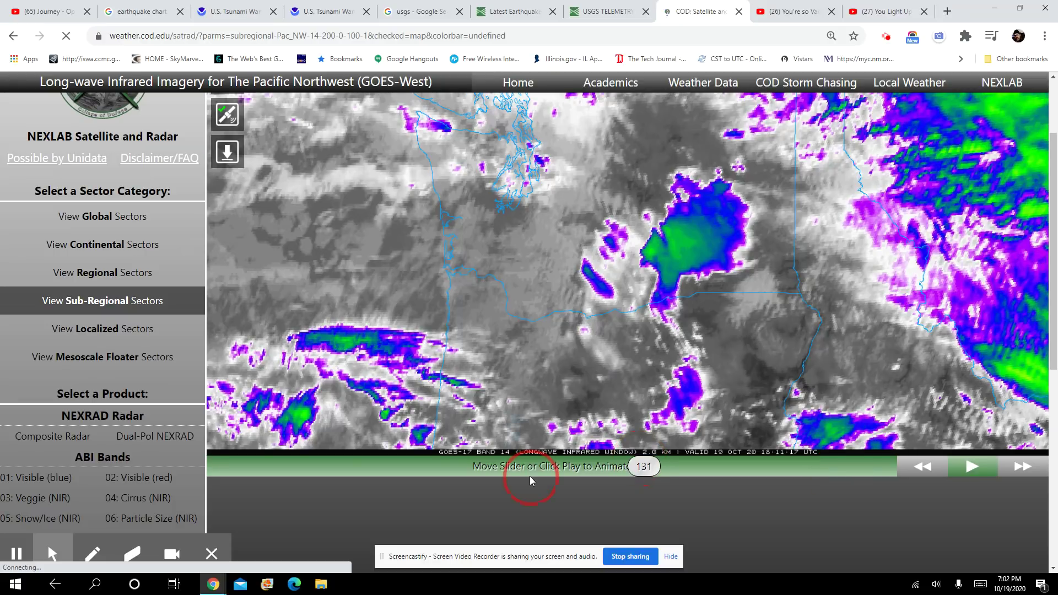
left_click(620, 476)
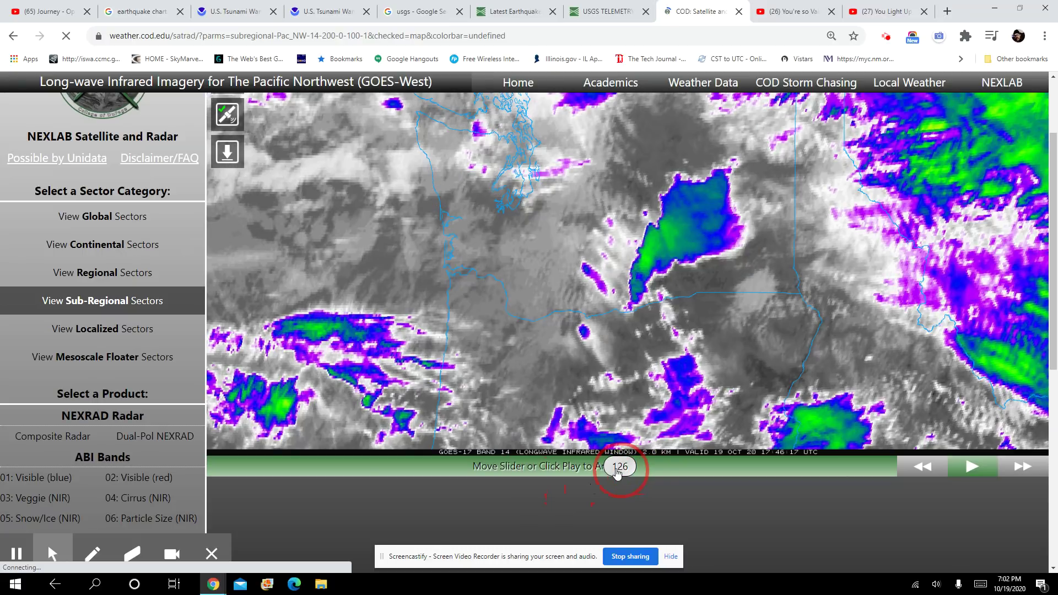
left_click(618, 472)
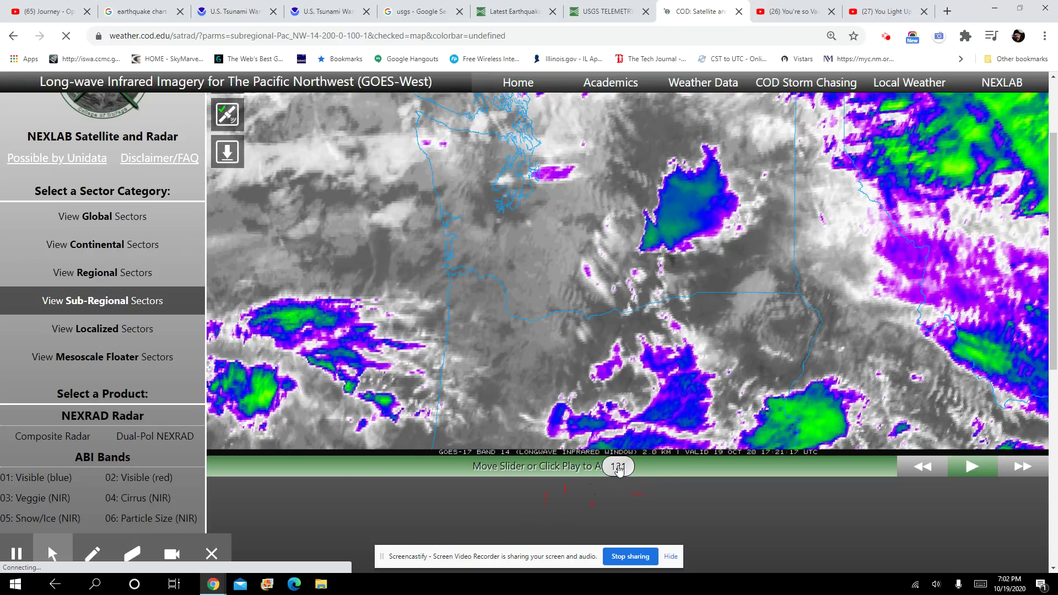
scroll(59, 390, "down", 1)
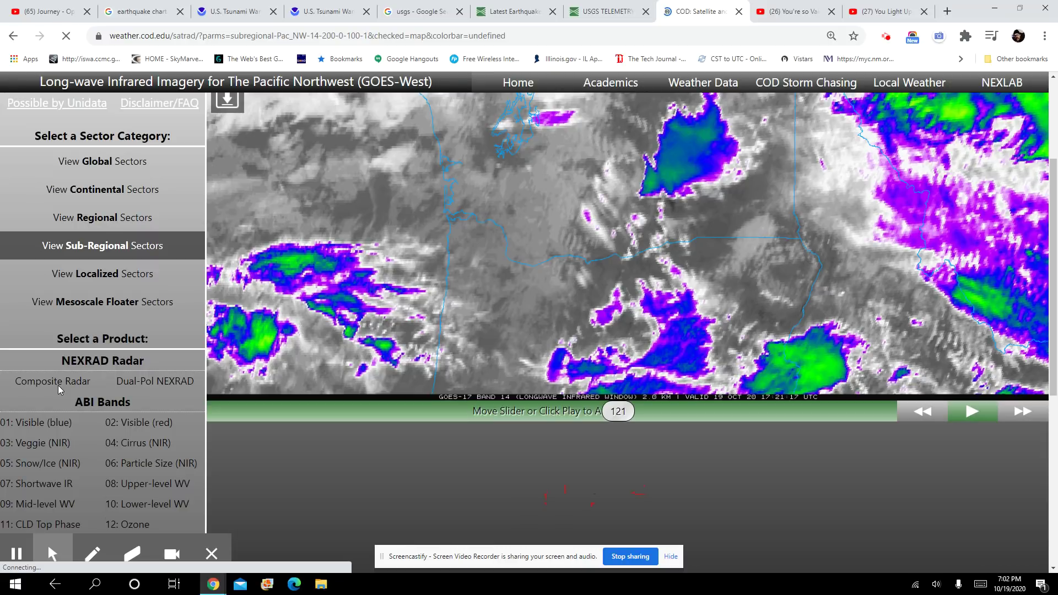
scroll(59, 389, "down", 2)
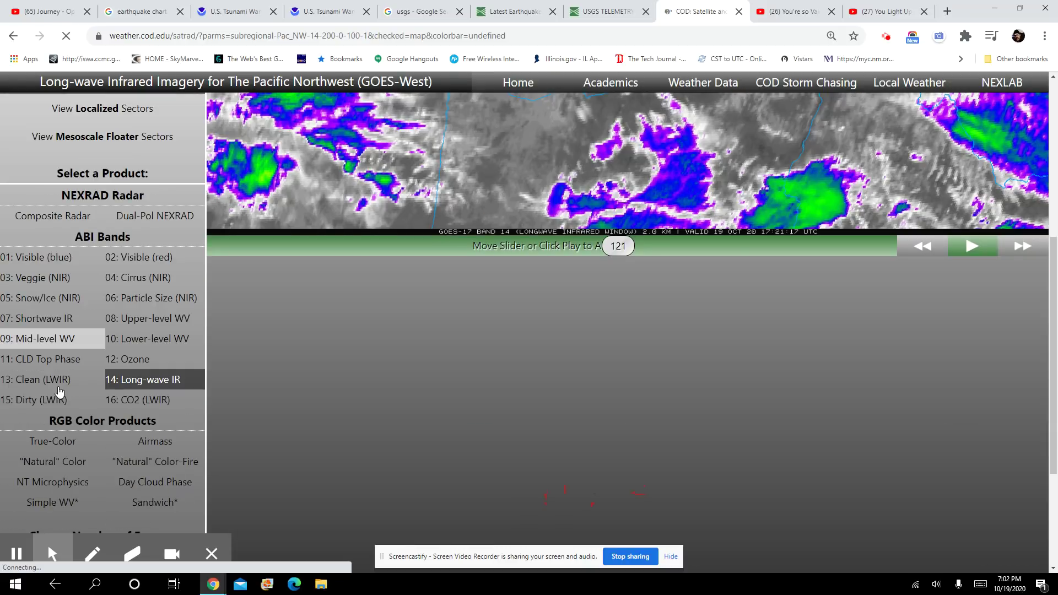
scroll(122, 345, "down", 1)
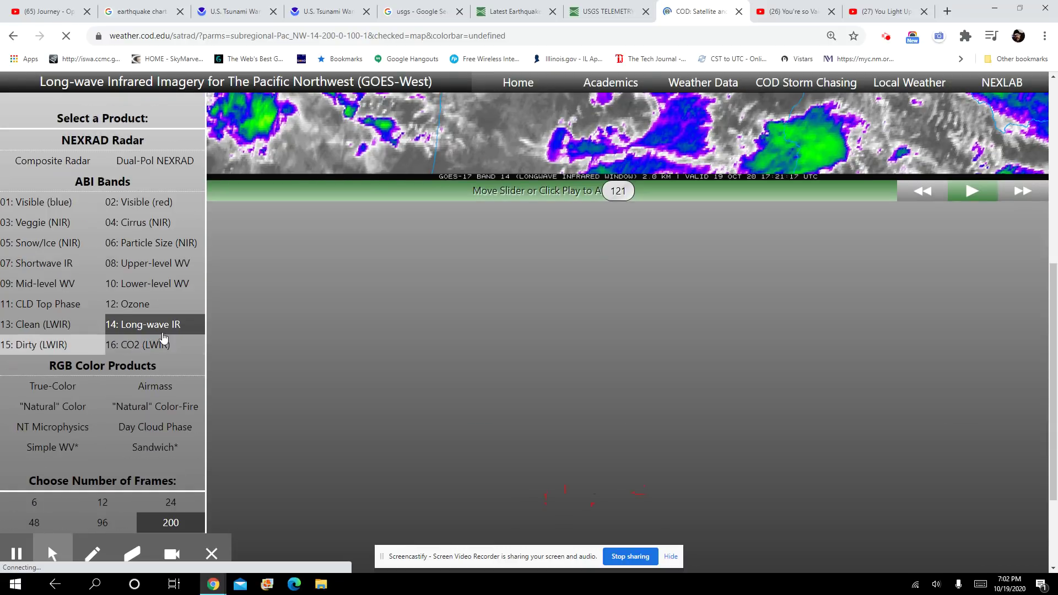
scroll(470, 329, "up", 2)
scroll(537, 322, "up", 2)
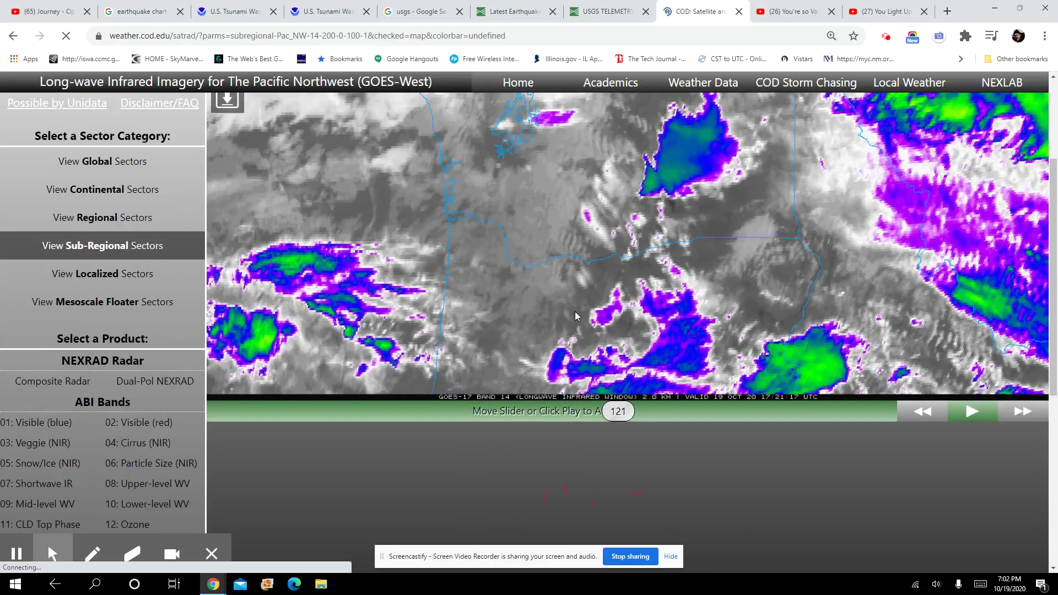
scroll(576, 315, "up", 1)
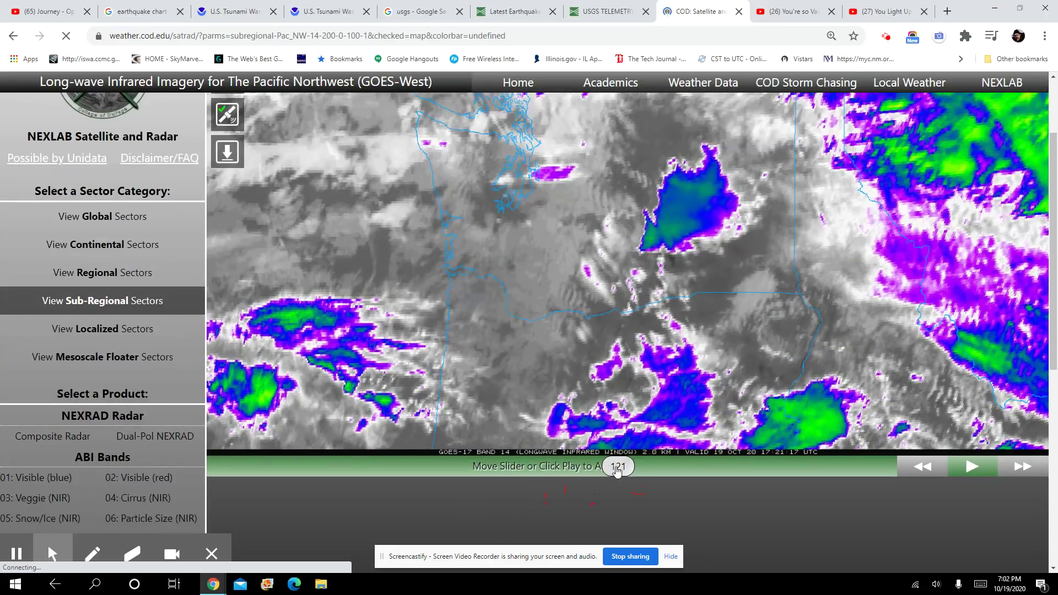
- Rewind the infrared loop to early frames and animate it, around frame 65 near 12:41 UTC
mouse_move(616, 469)
left_mouse_down()
mouse_move(599, 468)
mouse_move(823, 480)
mouse_move(866, 467)
left_mouse_up()
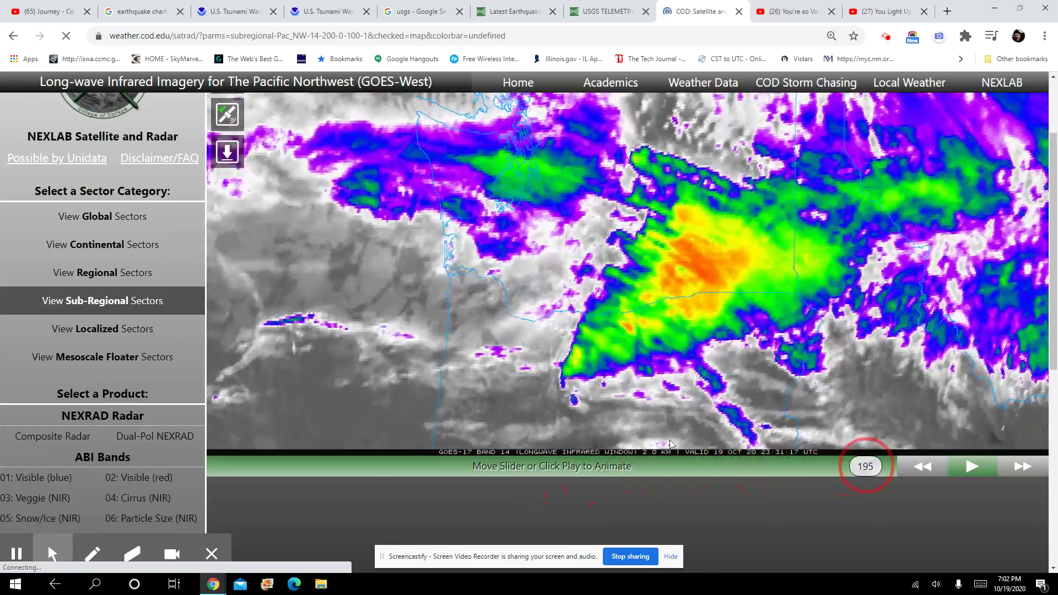
mouse_move(670, 445)
left_mouse_down()
mouse_move(508, 468)
mouse_move(339, 467)
mouse_move(433, 469)
mouse_move(412, 471)
left_mouse_up()
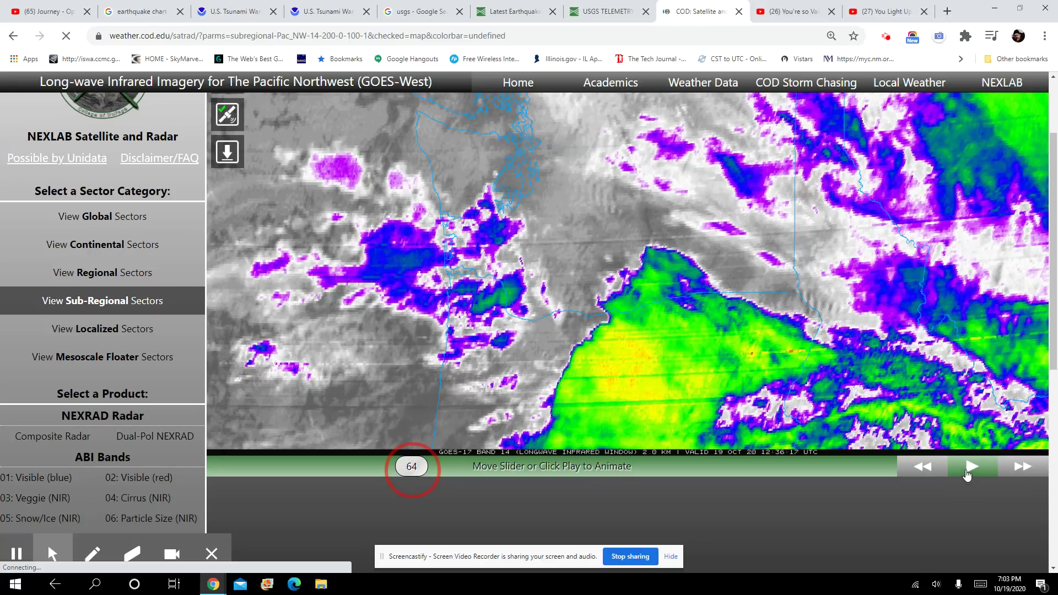
left_click(965, 469)
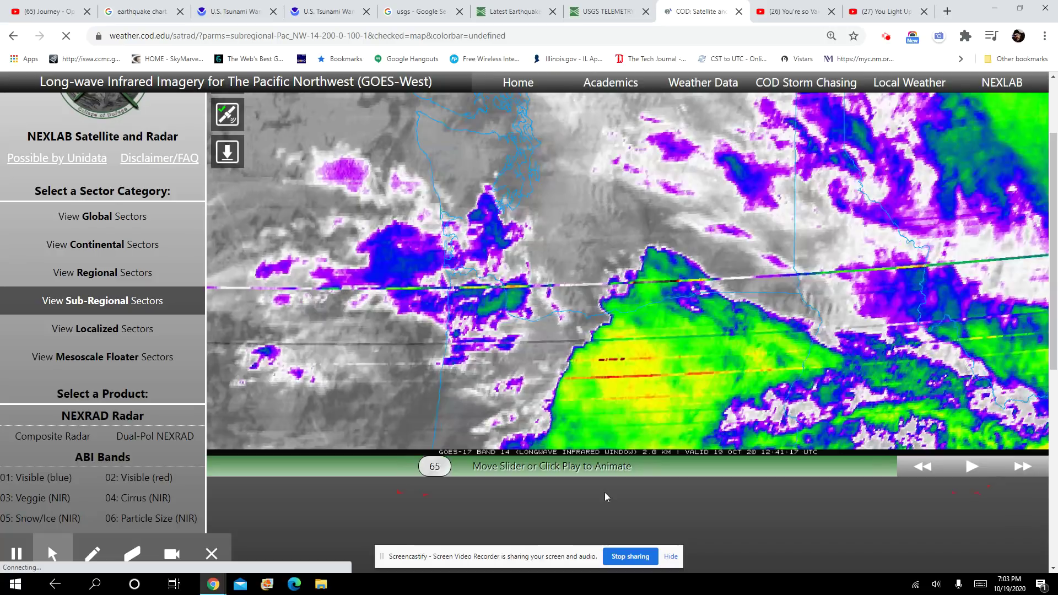
scroll(84, 423, "down", 2)
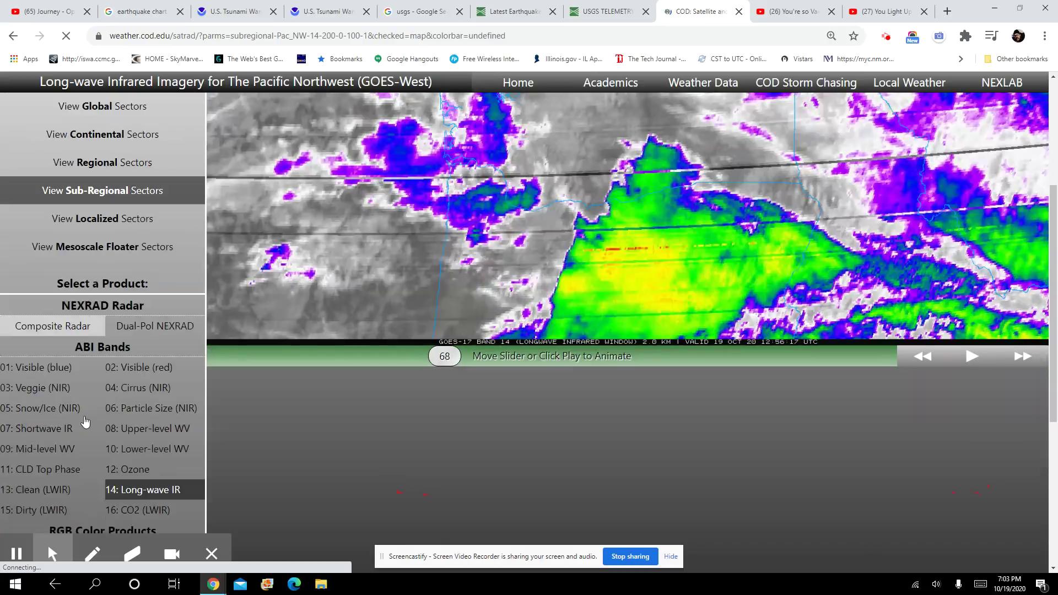
scroll(84, 423, "down", 2)
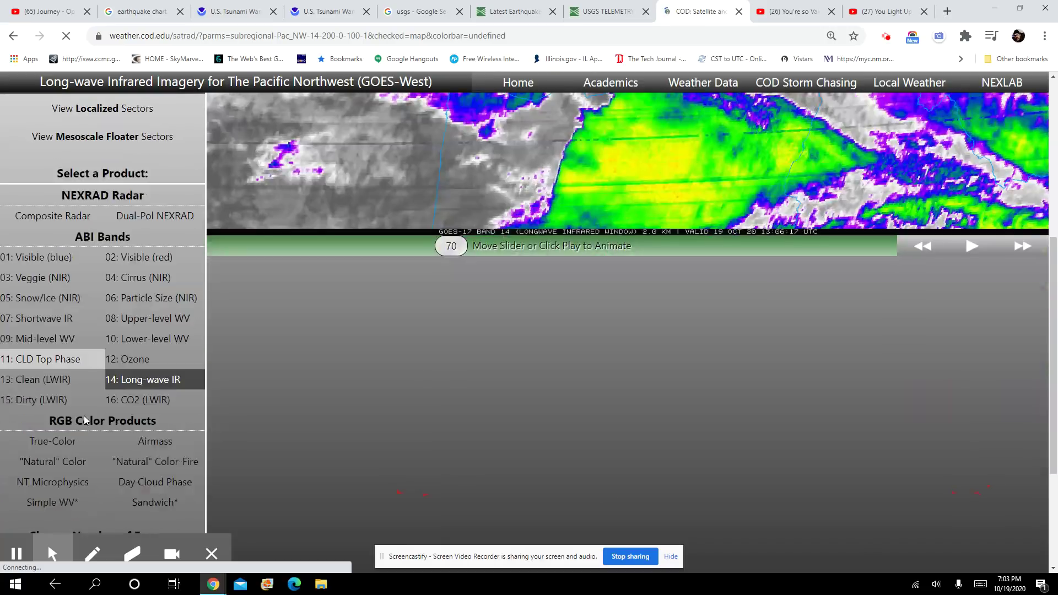
scroll(136, 456, "up", 2)
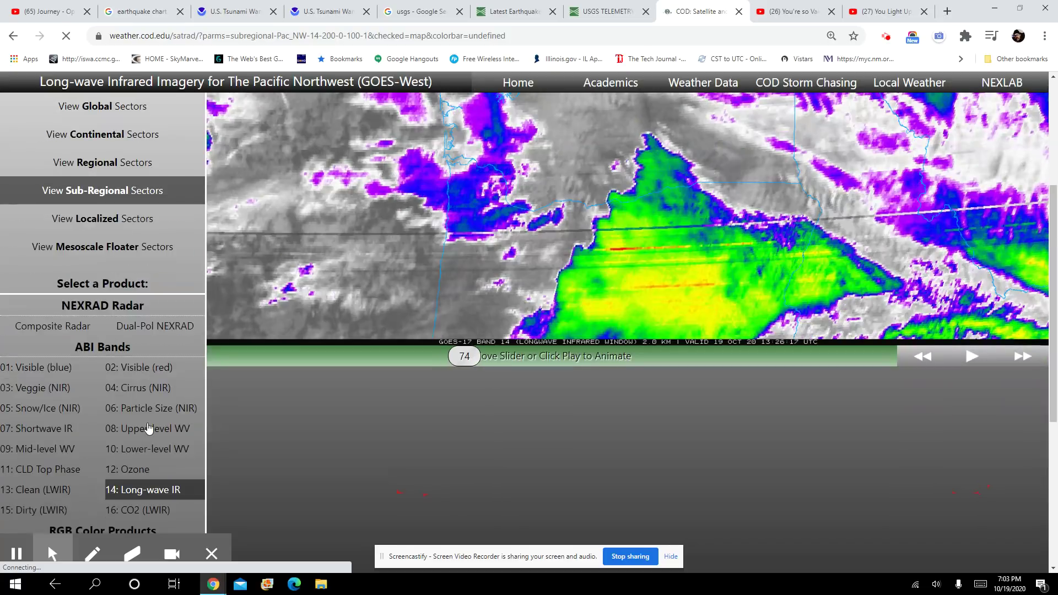
- Select ABI band '08: Upper-level WV' for the Pacific Northwest sector
left_click(142, 435)
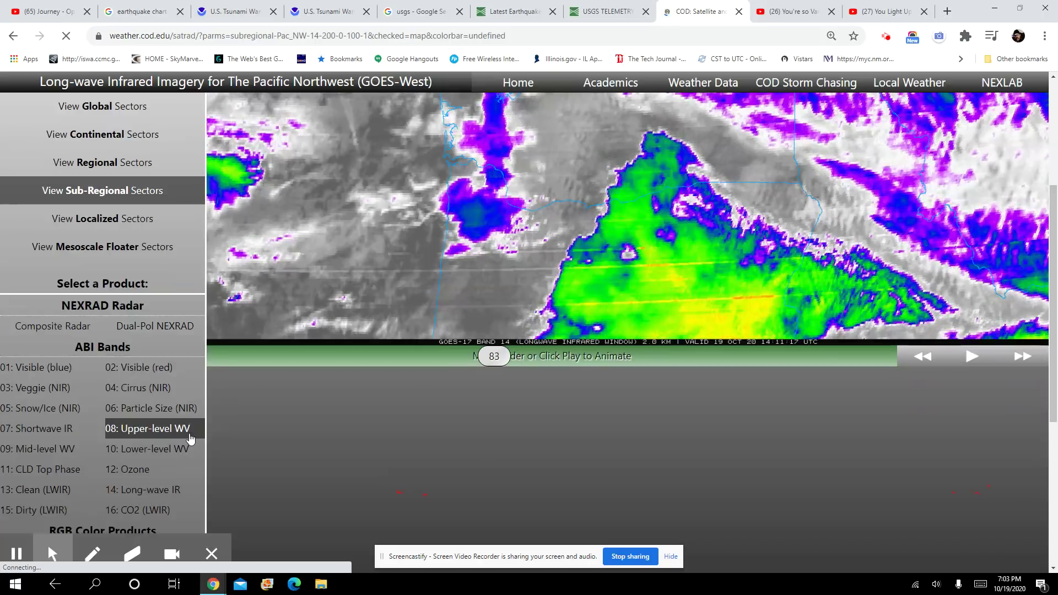
left_click(186, 455)
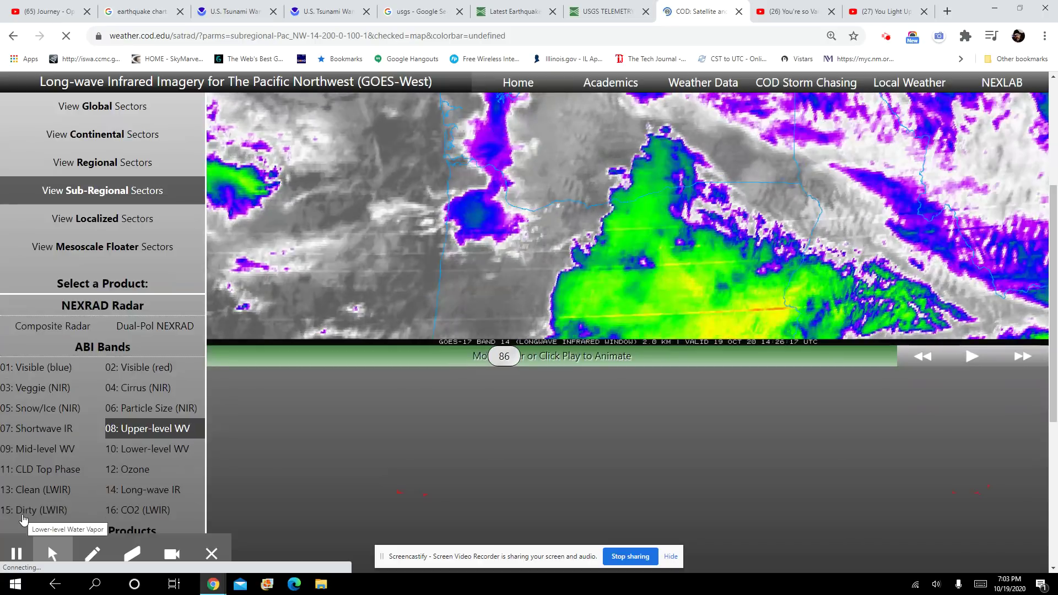
left_click(37, 518)
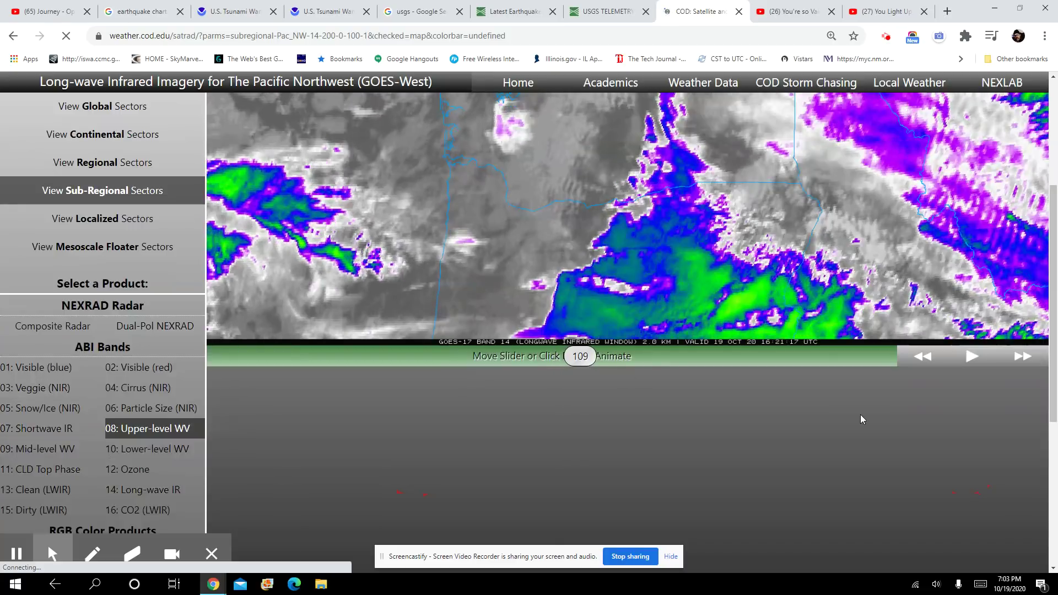
scroll(971, 364, "up", 1)
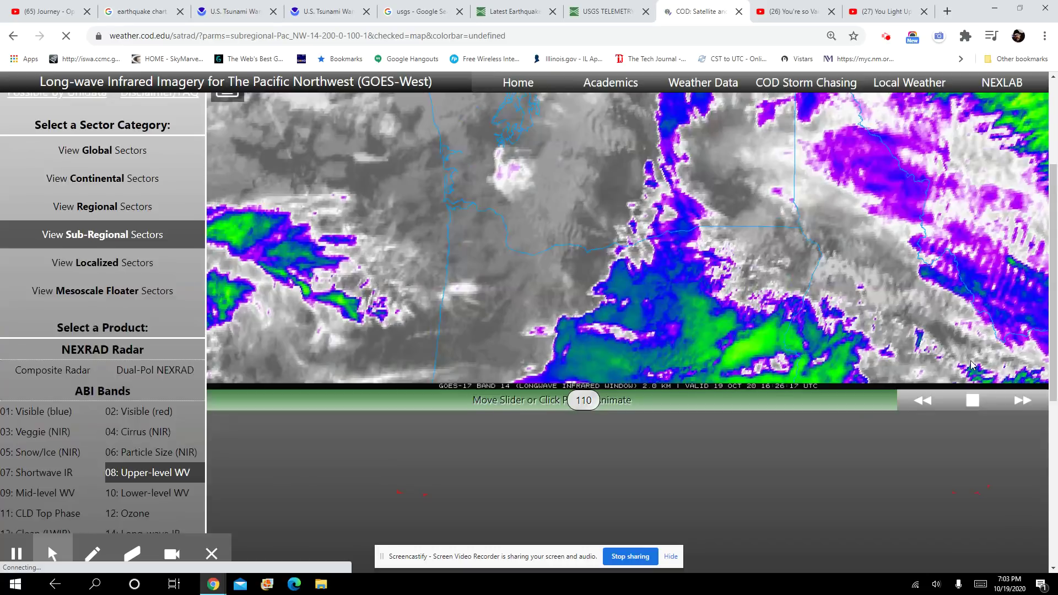
scroll(918, 431, "up", 1)
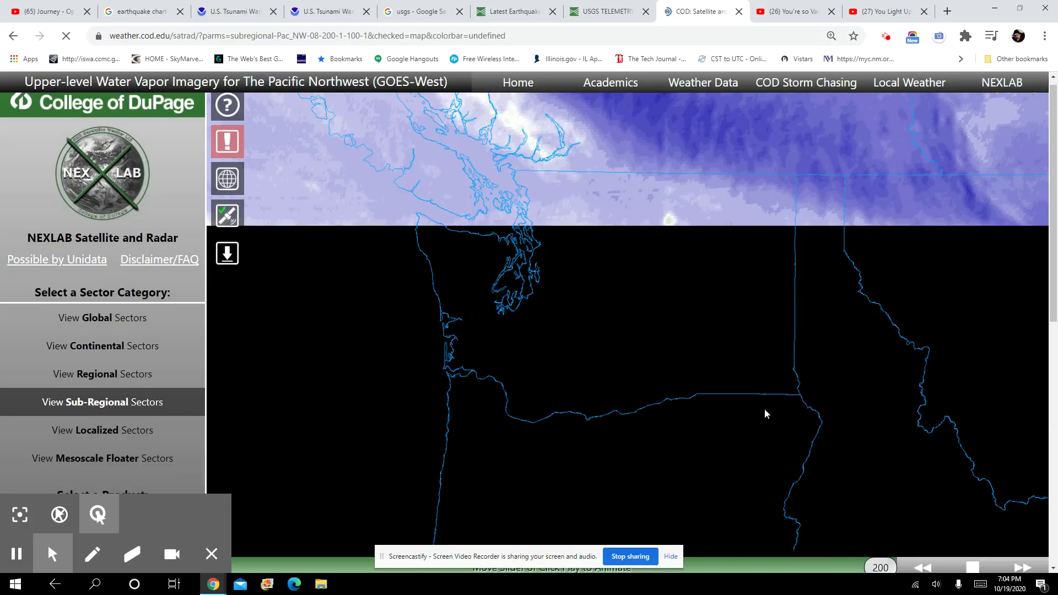
scroll(764, 409, "down", 1)
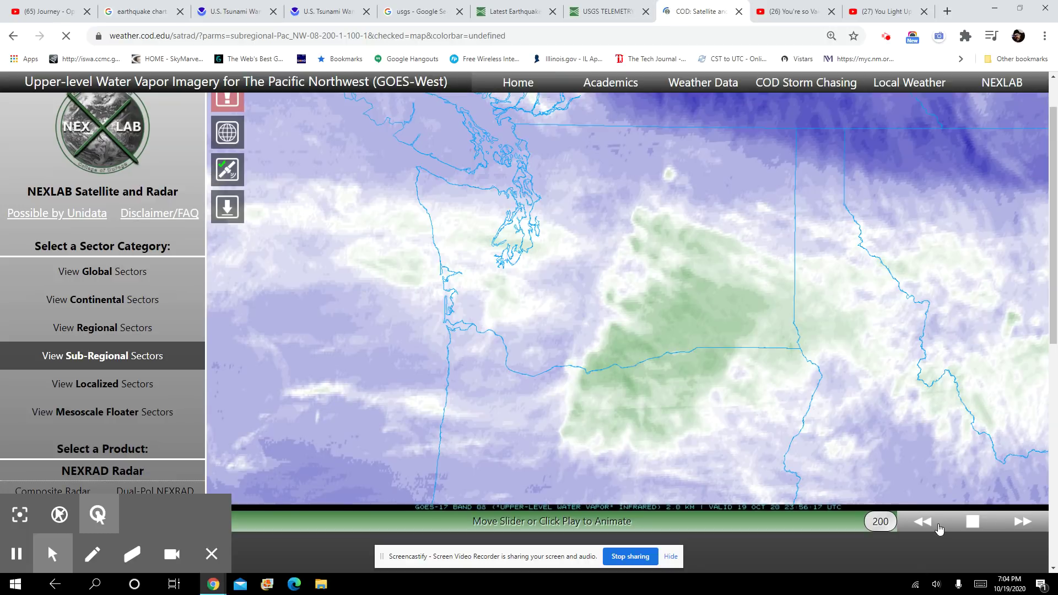
- Play and stop the water vapor loop, scrub through striped frames, then return to clean frame 53
left_click(973, 525)
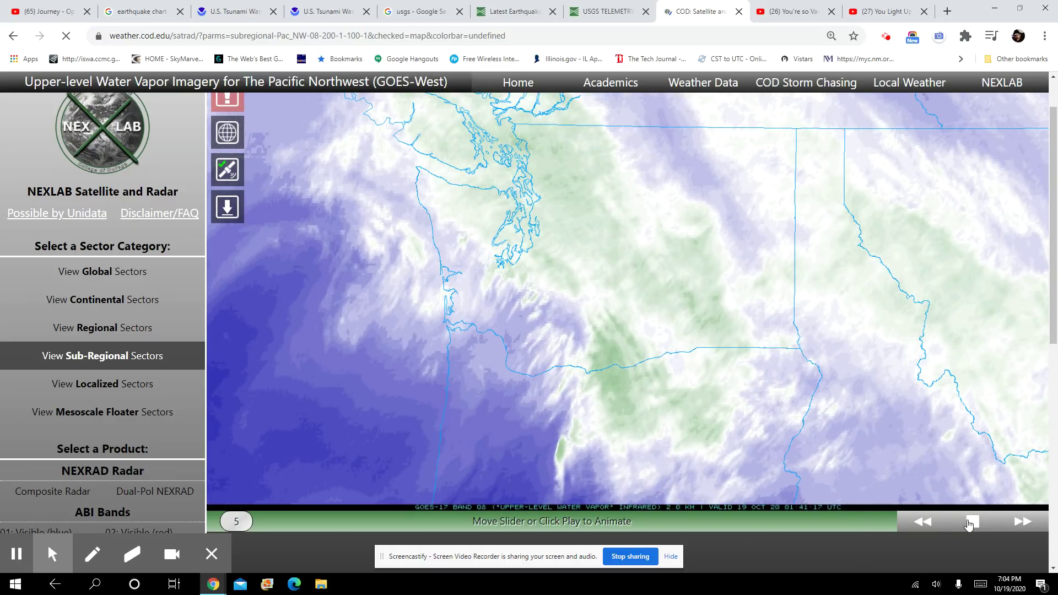
left_click(969, 526)
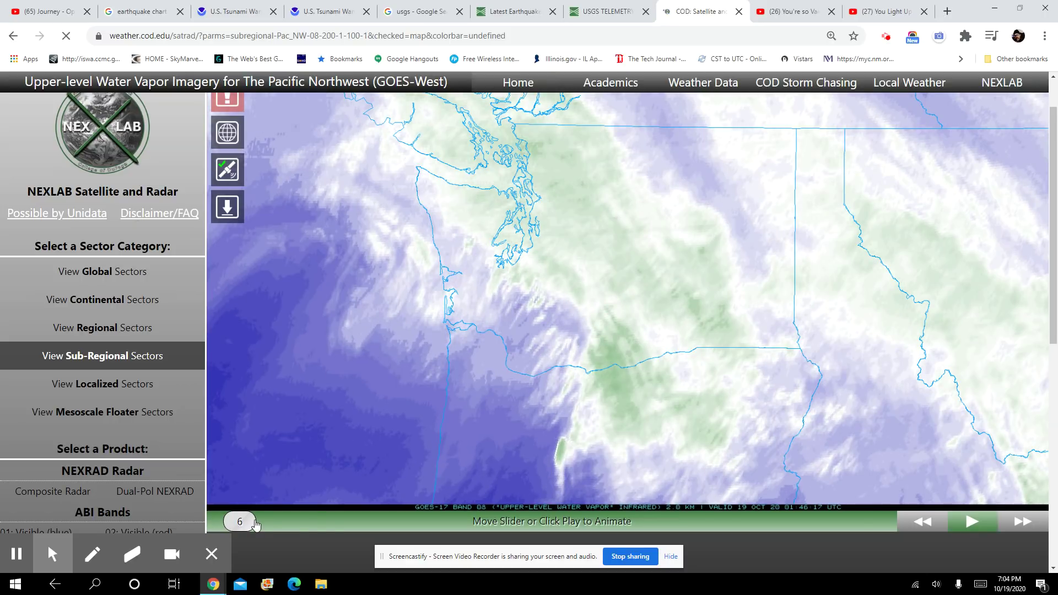
left_click_drag(255, 525, 513, 534)
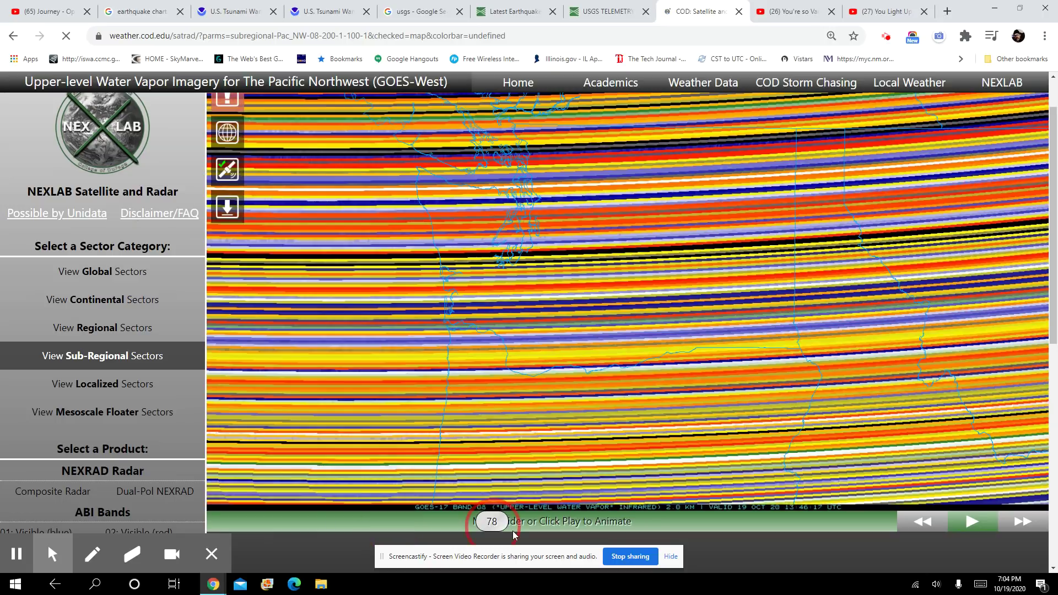
left_click(513, 533)
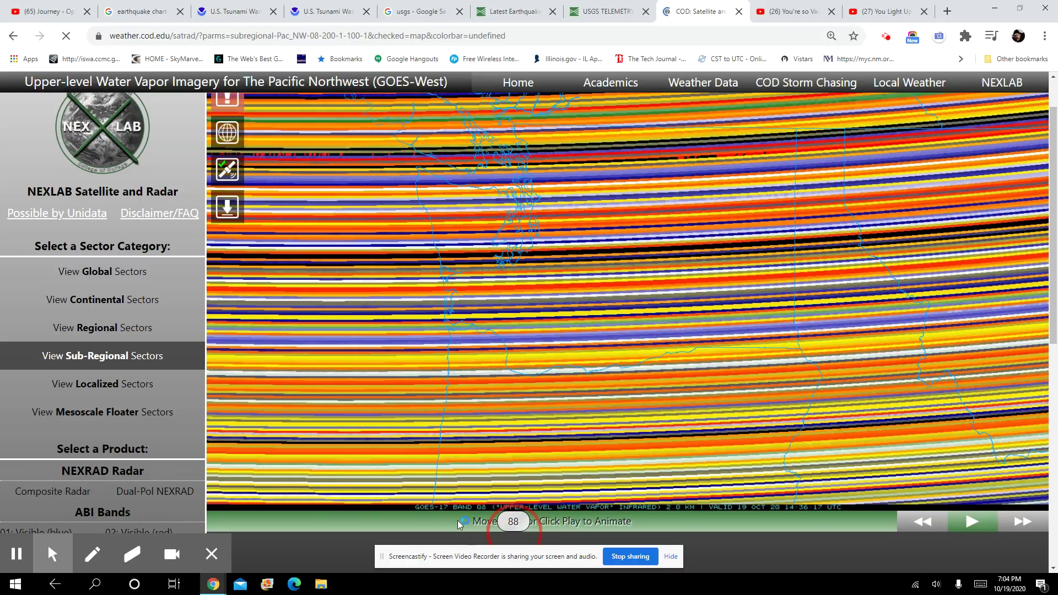
left_click_drag(459, 525, 419, 521)
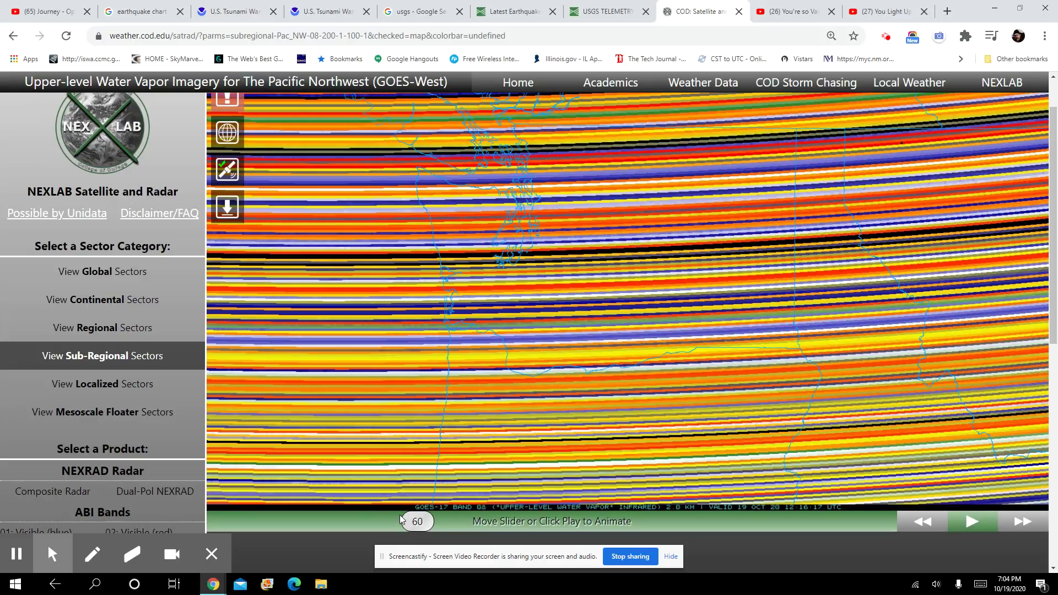
left_click_drag(416, 524, 390, 528)
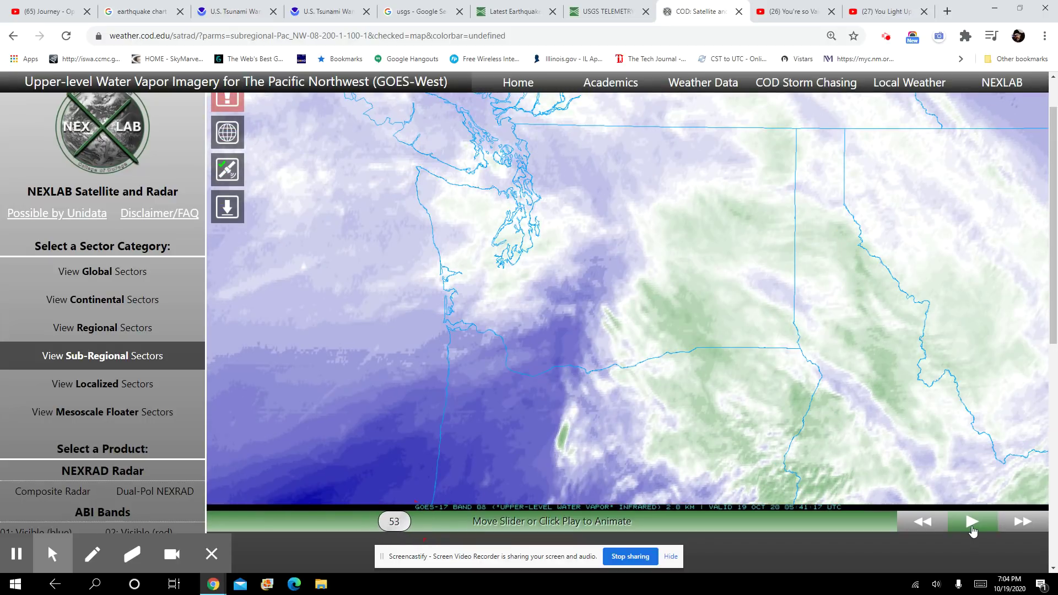
- Pause the water vapor loop, step back to clear frame 56, then forward to striped frame 57
left_click(972, 530)
left_click(970, 527)
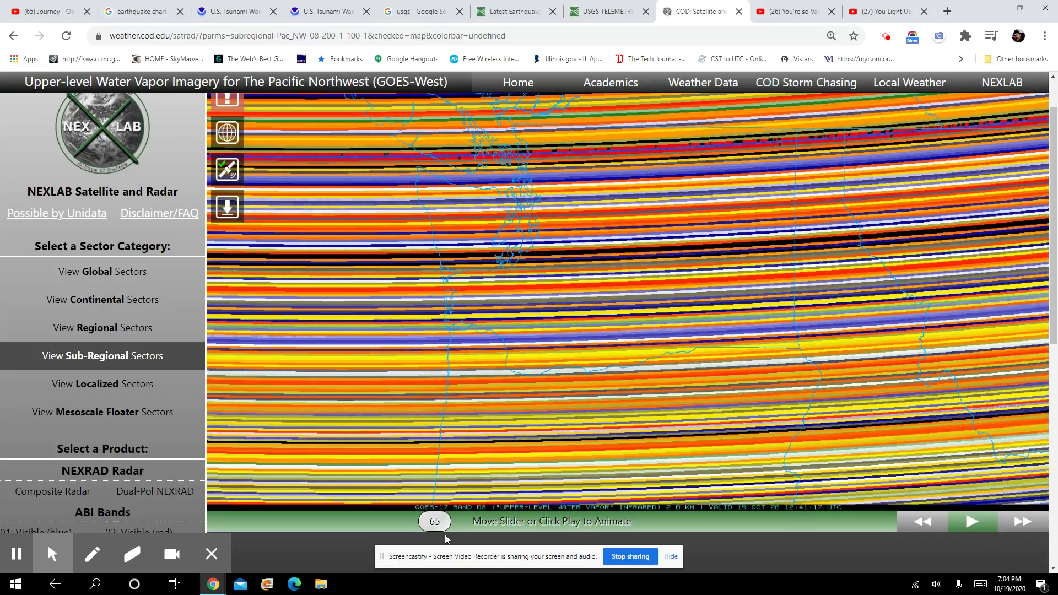
key("Left")
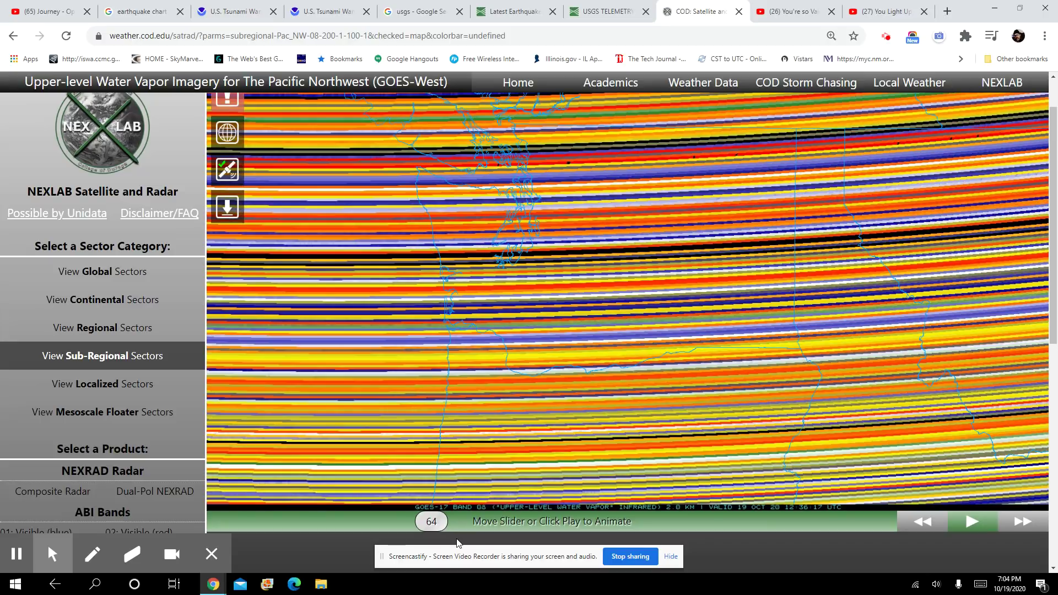
key("Left")
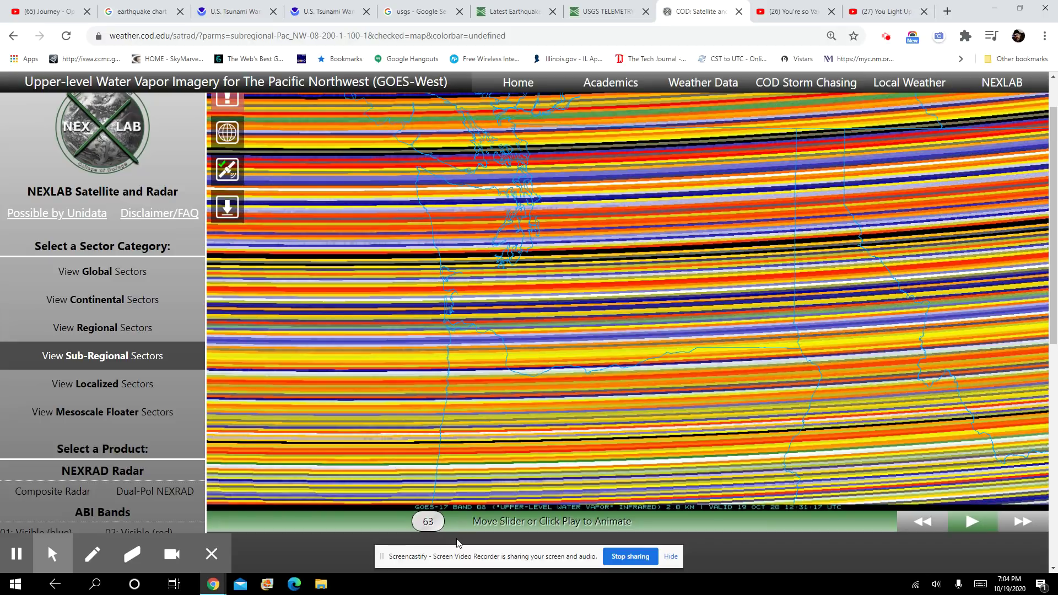
key("Left")
key("Left")
key("Left")
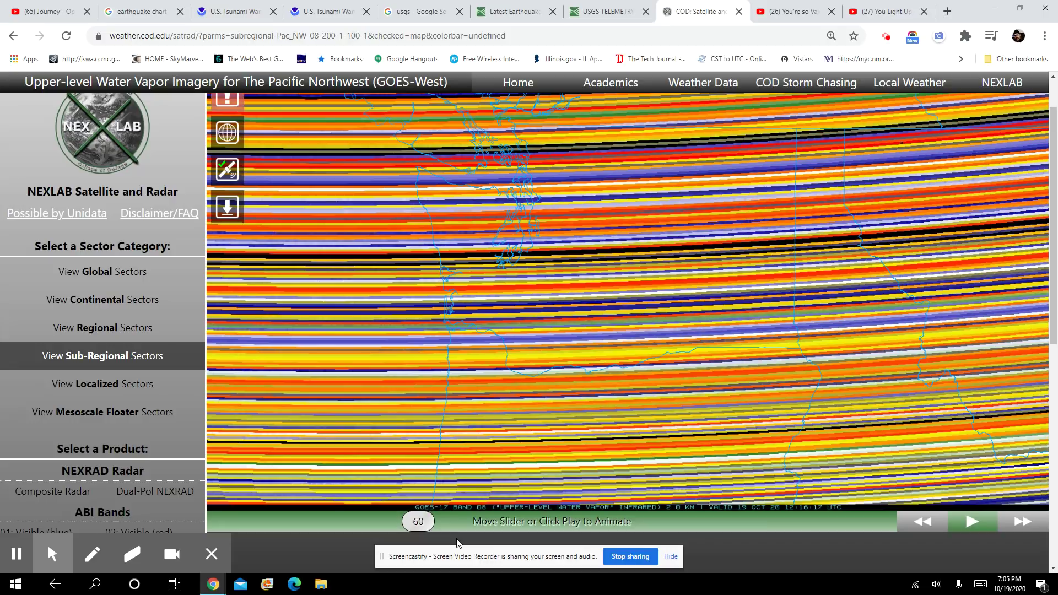
key("Left")
key("Left")
key("Left")
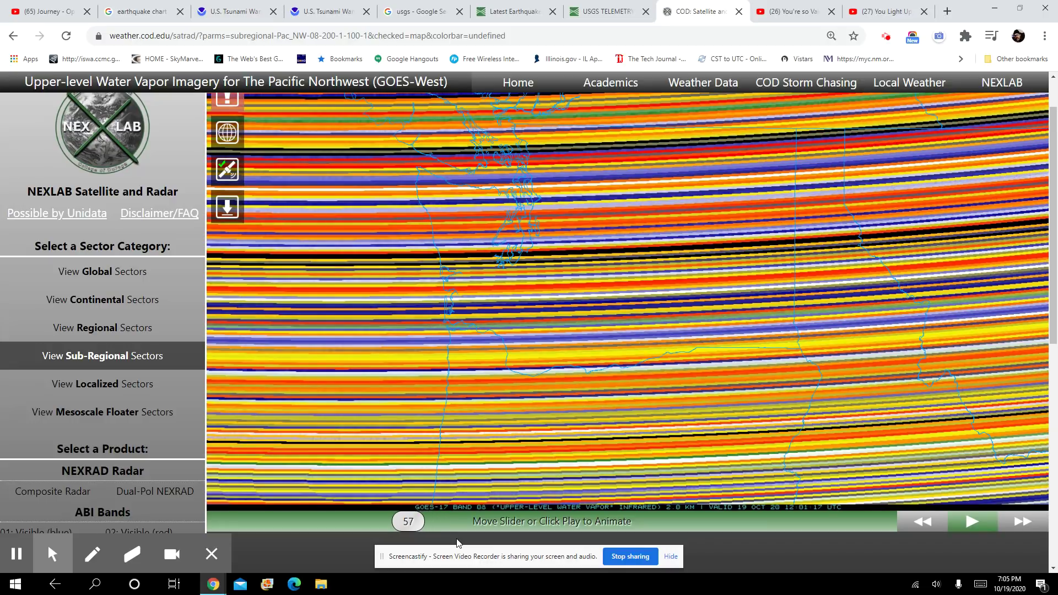
key("Left")
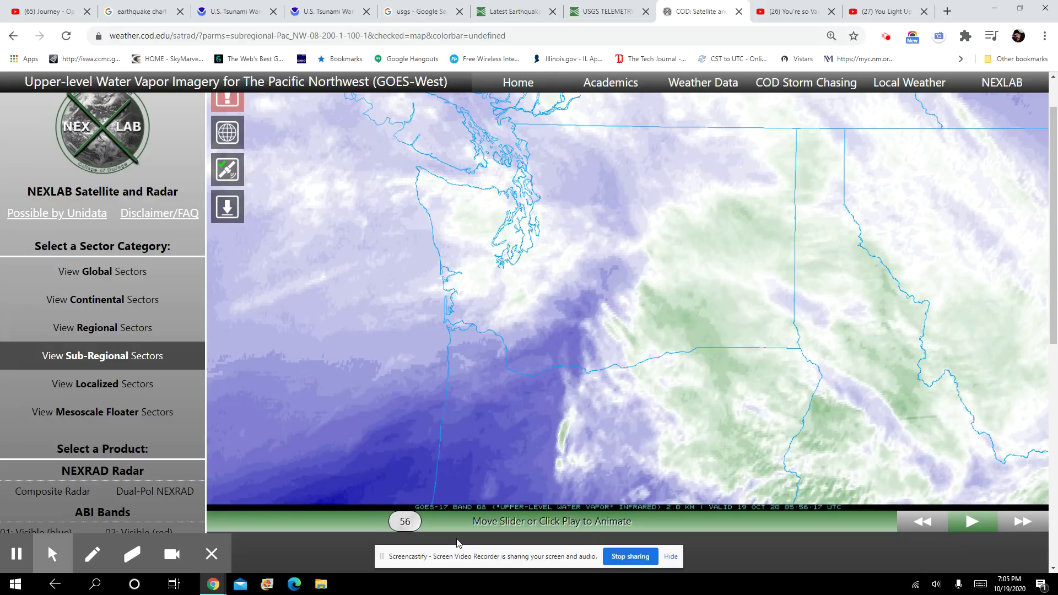
key("Down")
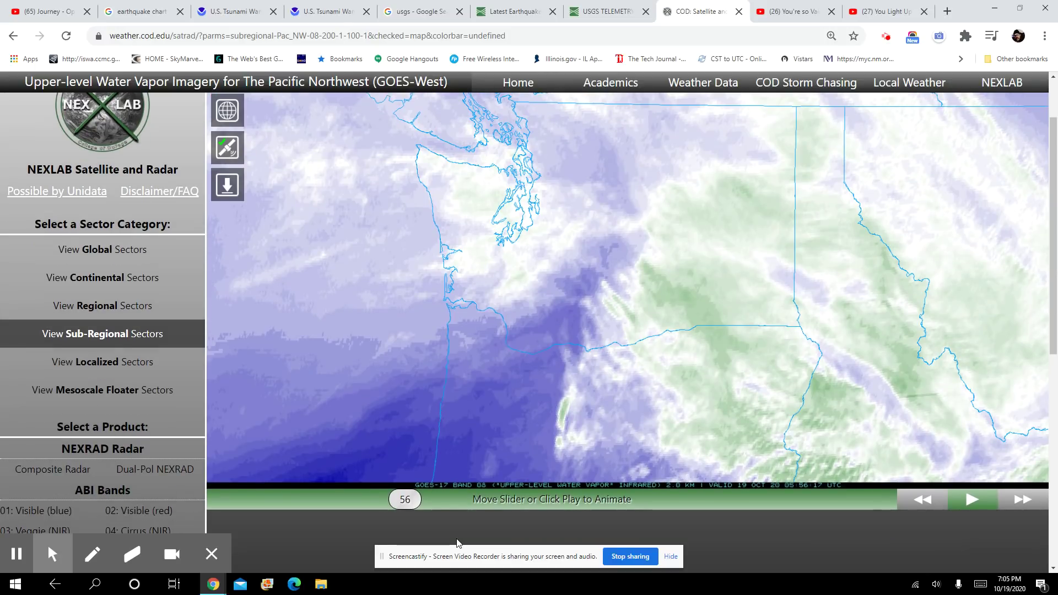
key("Right")
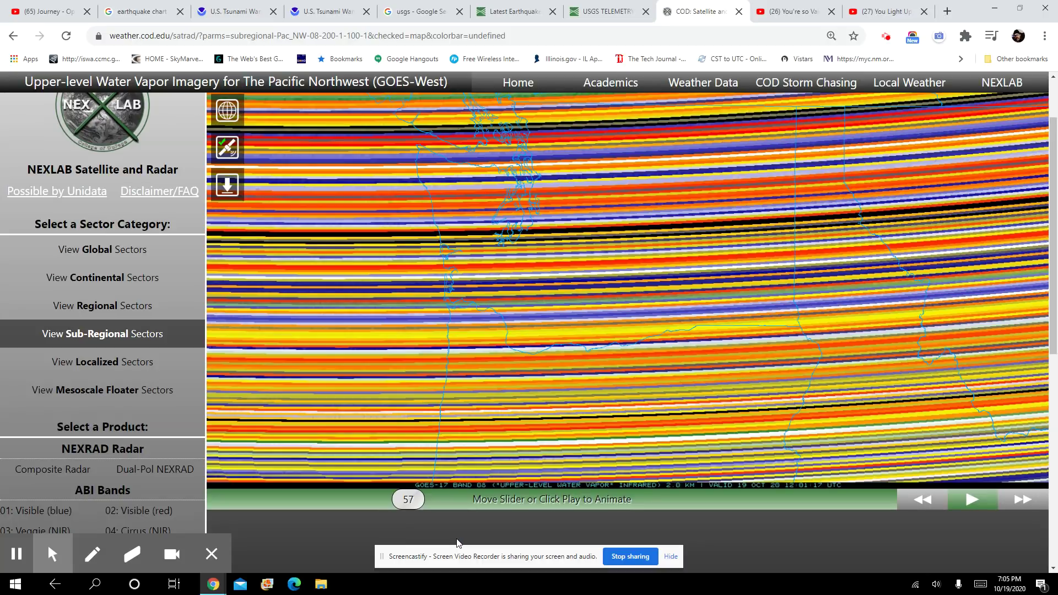
- Advance frame by frame from 57 past the interference to clean frame 108 at 16:16 UTC
key("Right")
key("Right")
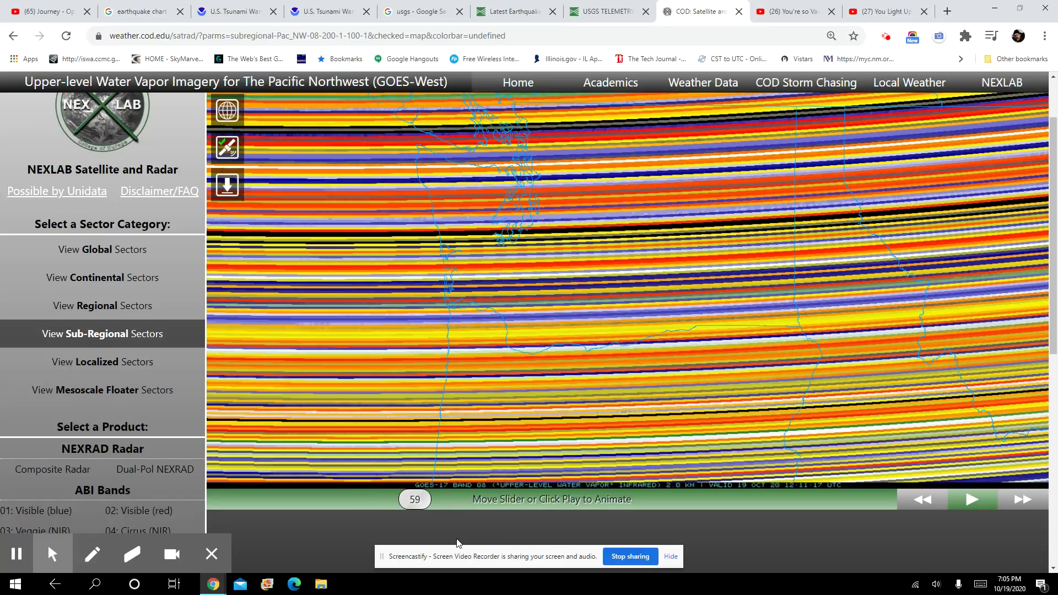
key("Right")
key("Right")
key("Right")
key("Right")
key("Right")
key("Right")
key("Right")
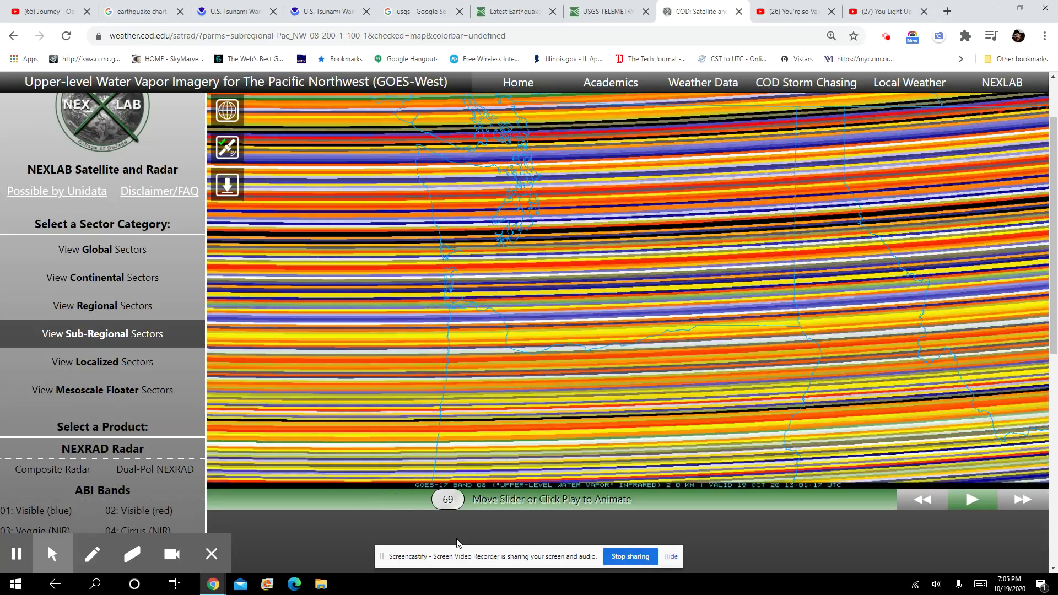
key("Right")
key("Right")
key("Right")
key("Right")
key("Right")
key("Right")
key("Right")
key("Right")
key("Right")
key("Right")
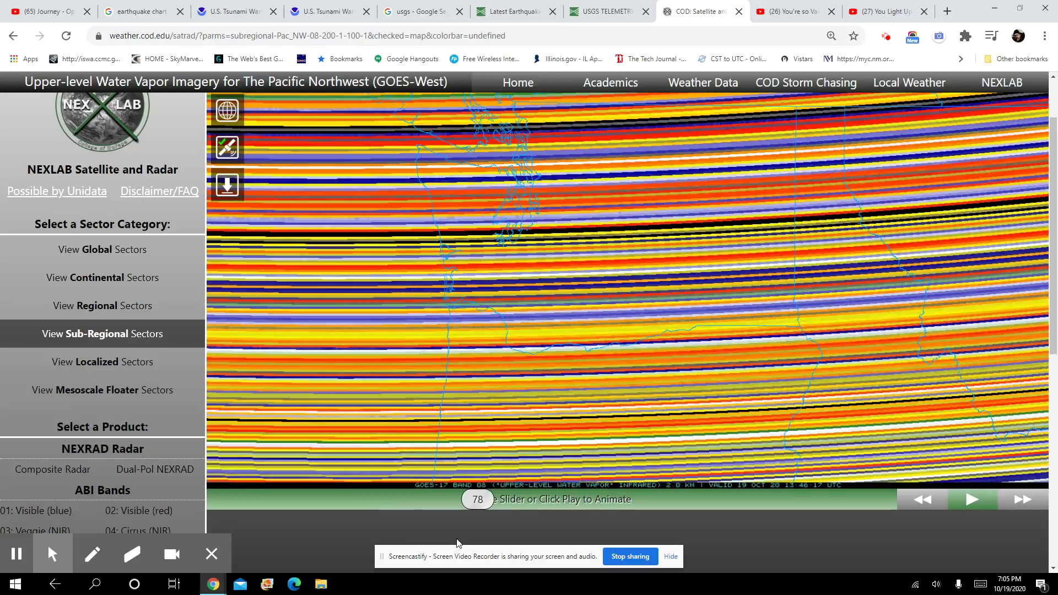
key("Right")
key("Right")
key("Right")
key("Right")
key("Right")
key("Right")
key("Right")
key("Right")
key("Right")
key("Right")
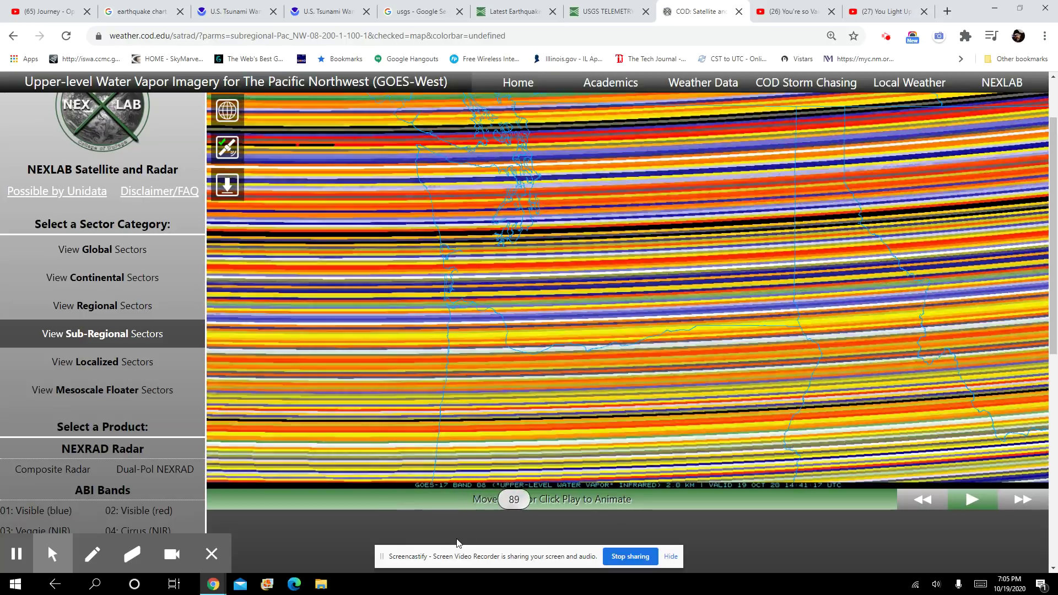
key("Right")
key("Right")
key("Right")
key("Right")
key("Right")
key("Right")
key("Right")
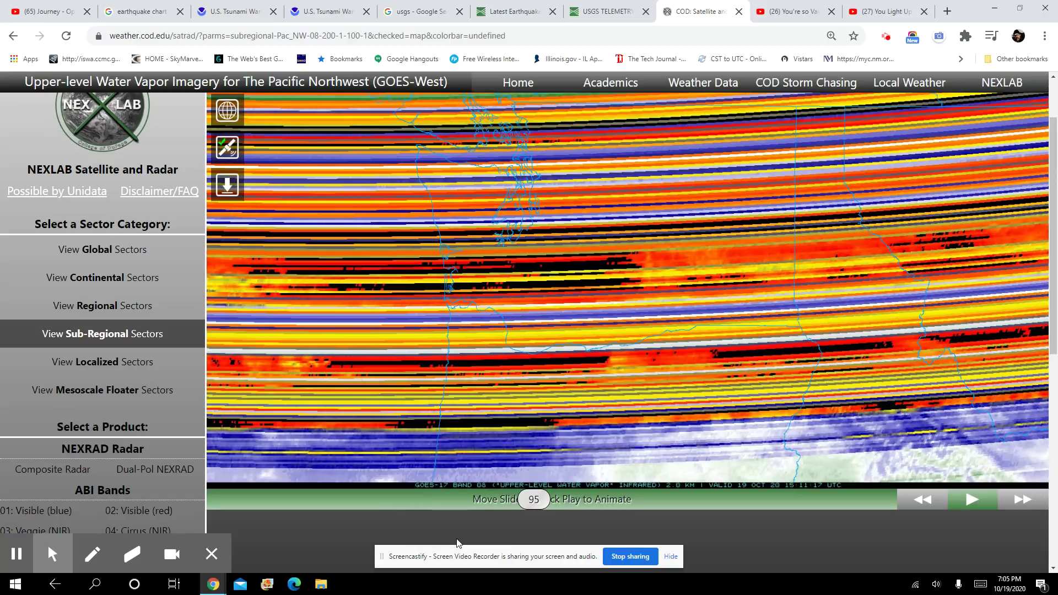
key("Right")
key("Right")
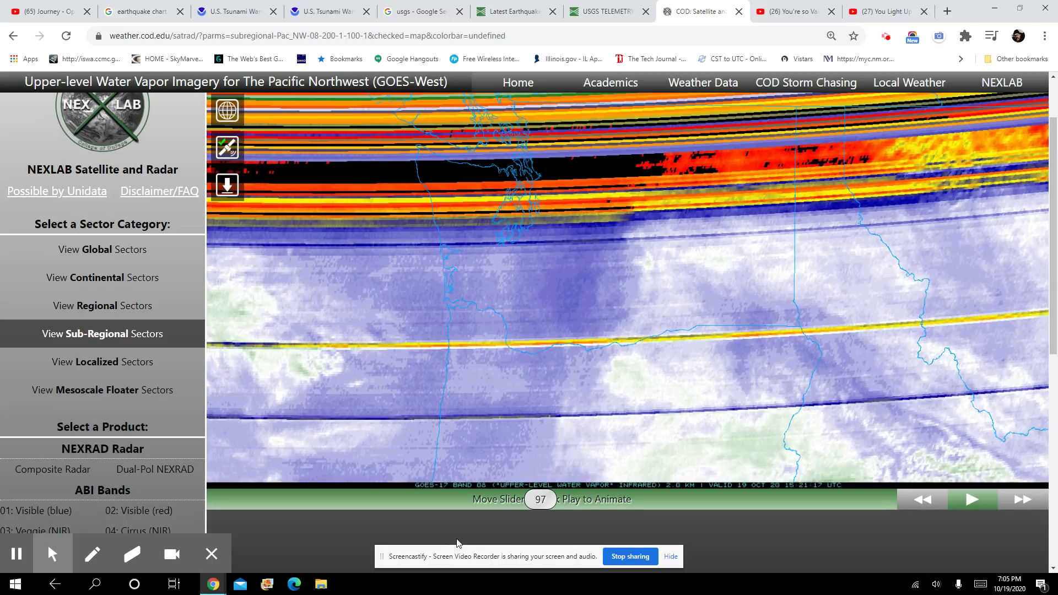
key("Right")
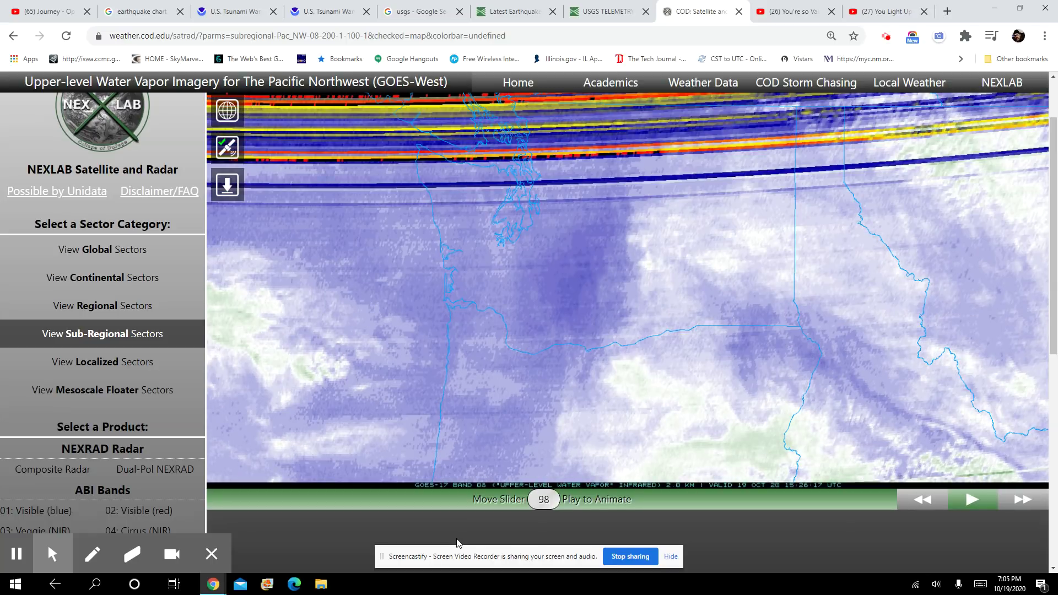
key("Right")
key("Right")
key("Right")
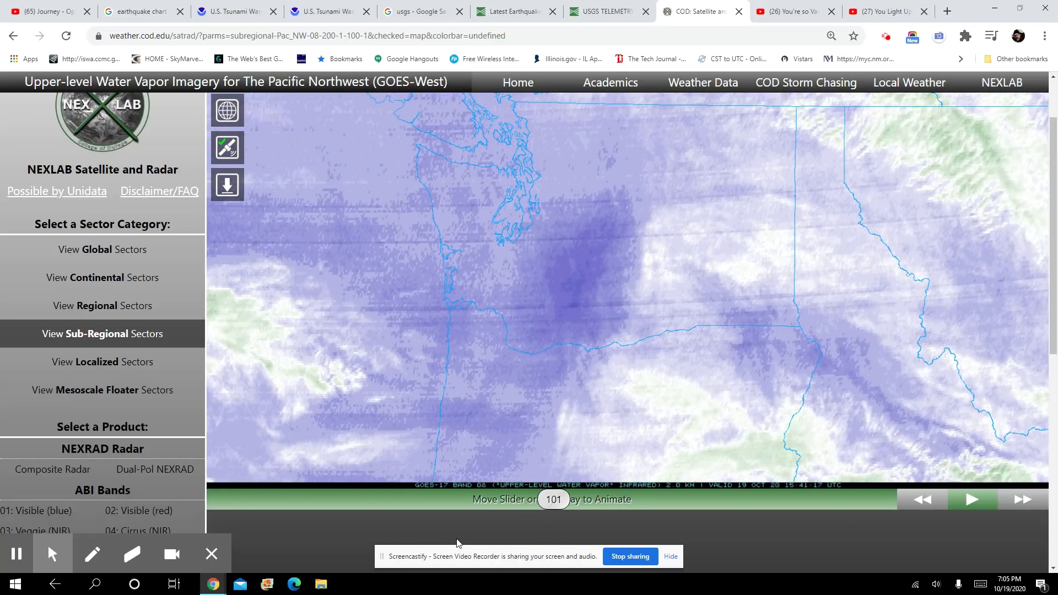
key("Right")
key("Right")
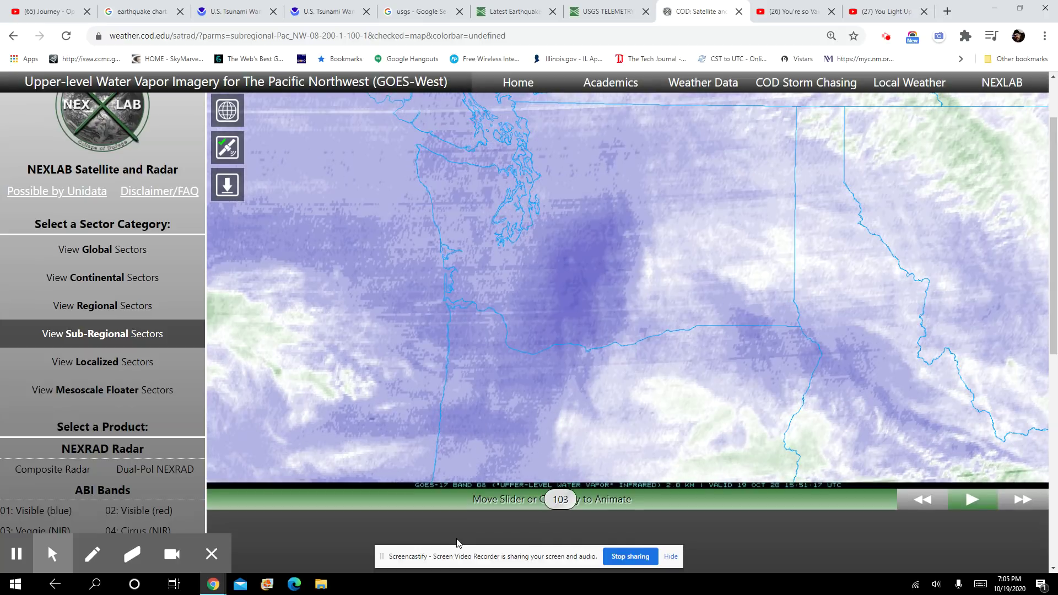
key("Right")
key("Right")
key("Right")
key("Right")
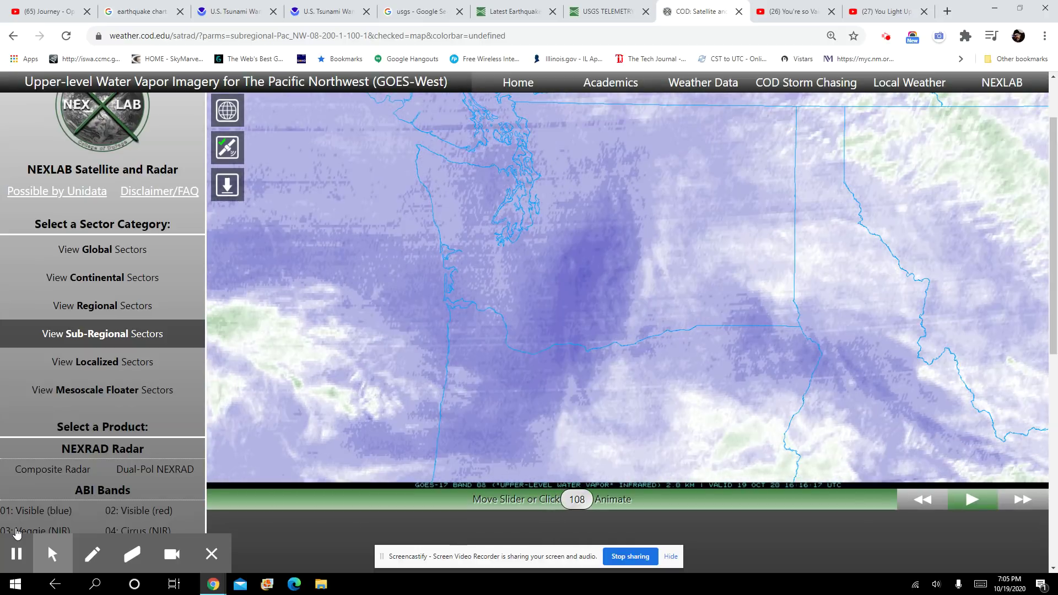
key("Right")
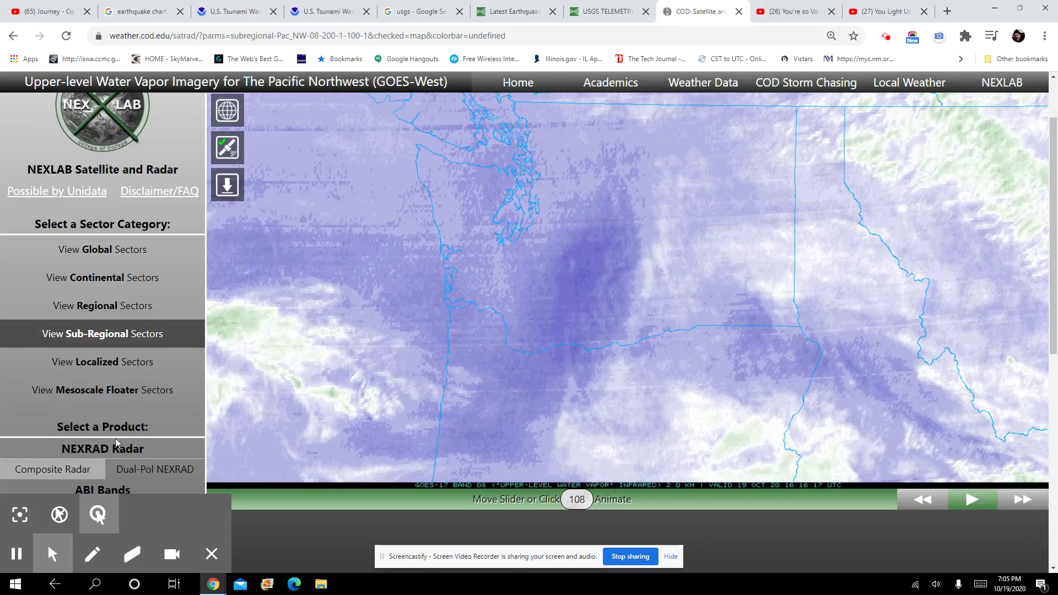
scroll(116, 443, "down", 2)
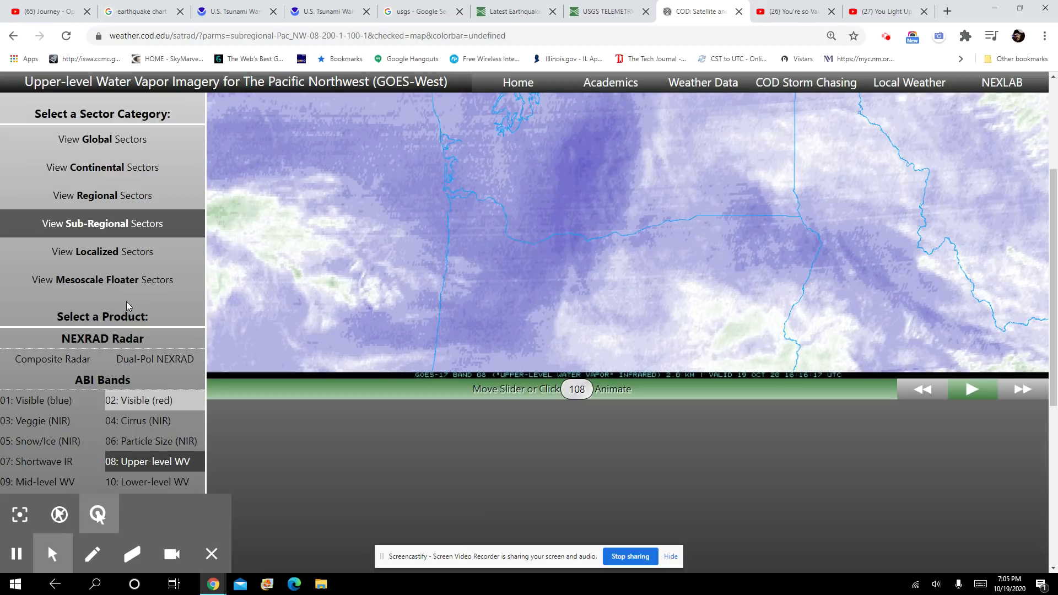
- Select ABI band '10: Lower-level WV' for the Pacific Northwest view
left_click(142, 483)
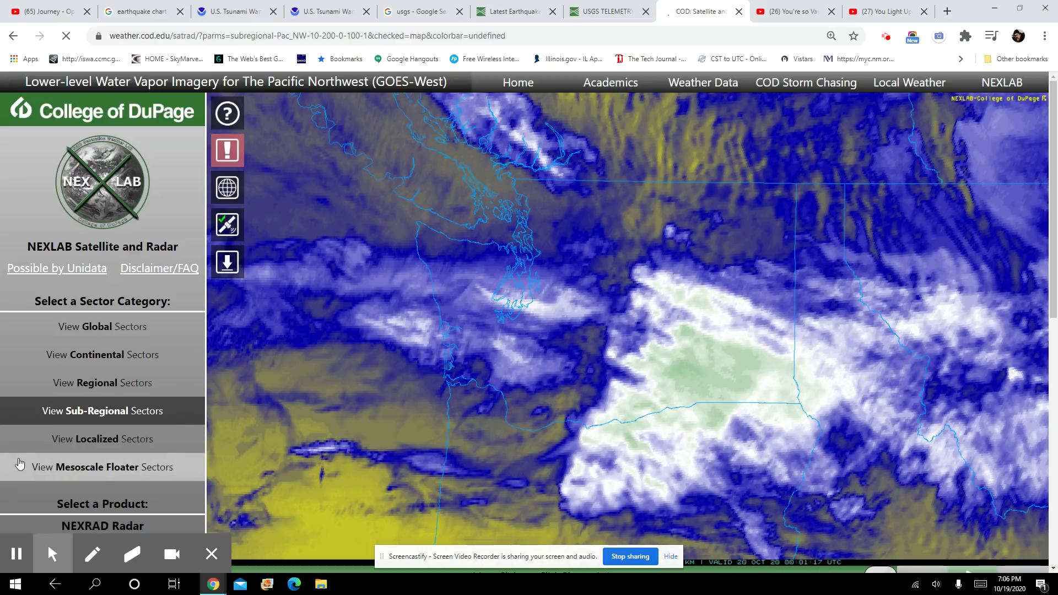
scroll(19, 461, "down", 2)
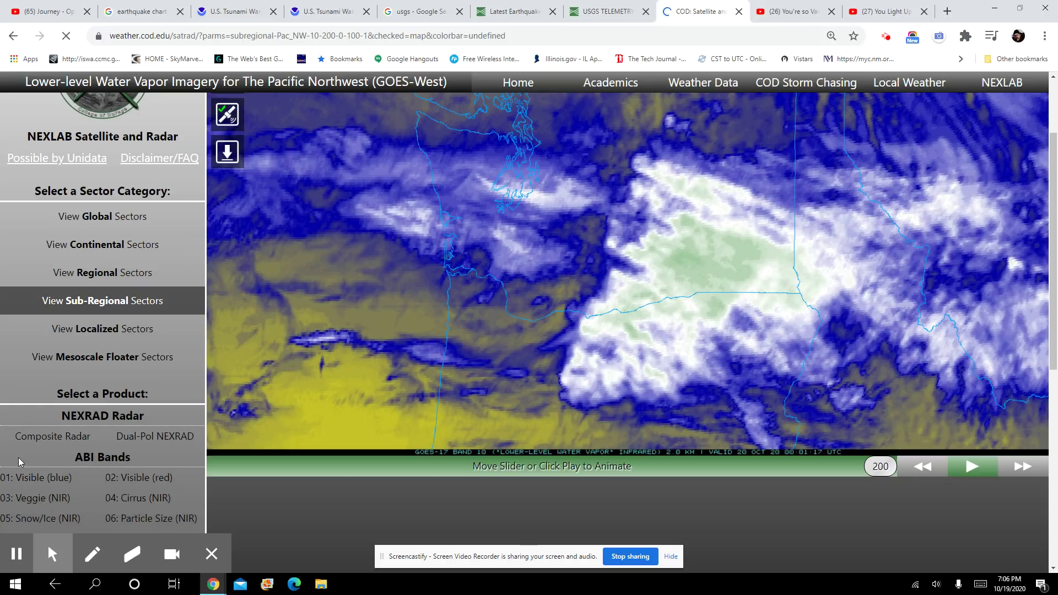
scroll(18, 456, "down", 1)
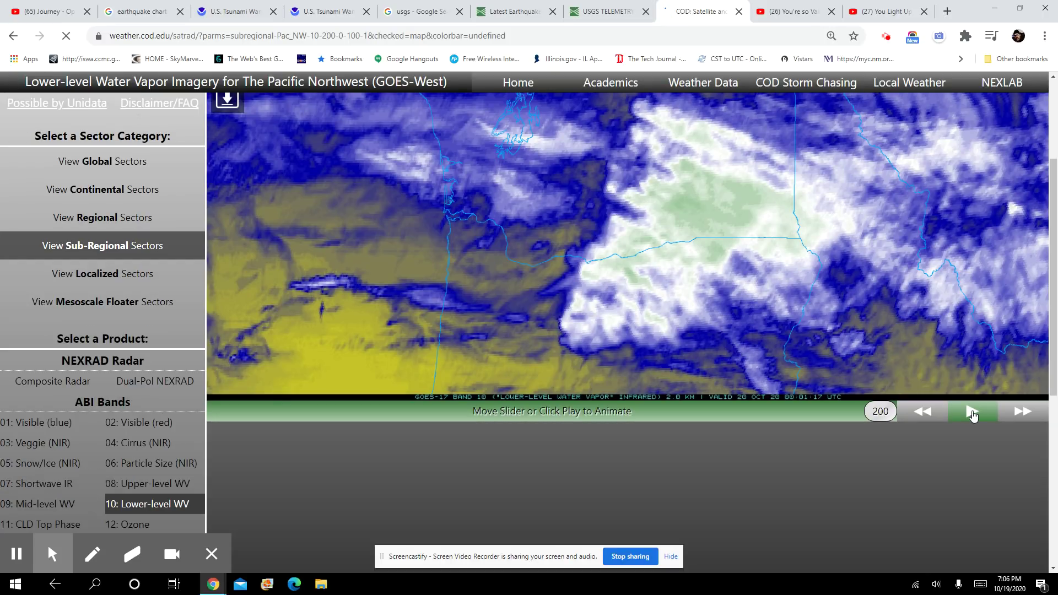
- Start the lower-level water vapor loop animating, reaching frame 55
left_click(970, 415)
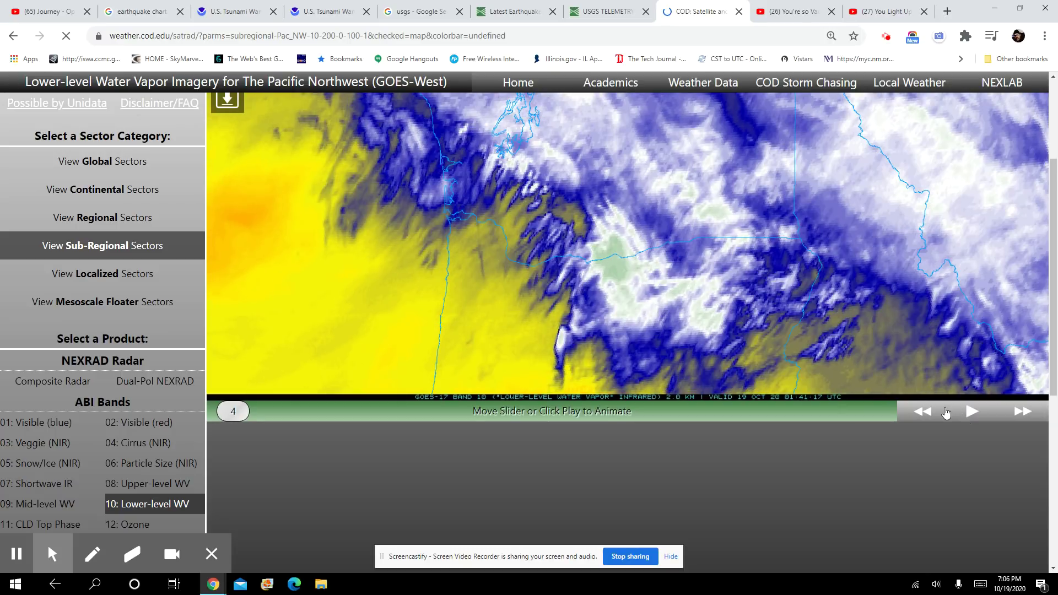
scroll(946, 410, "up", 1)
scroll(946, 410, "up", 1)
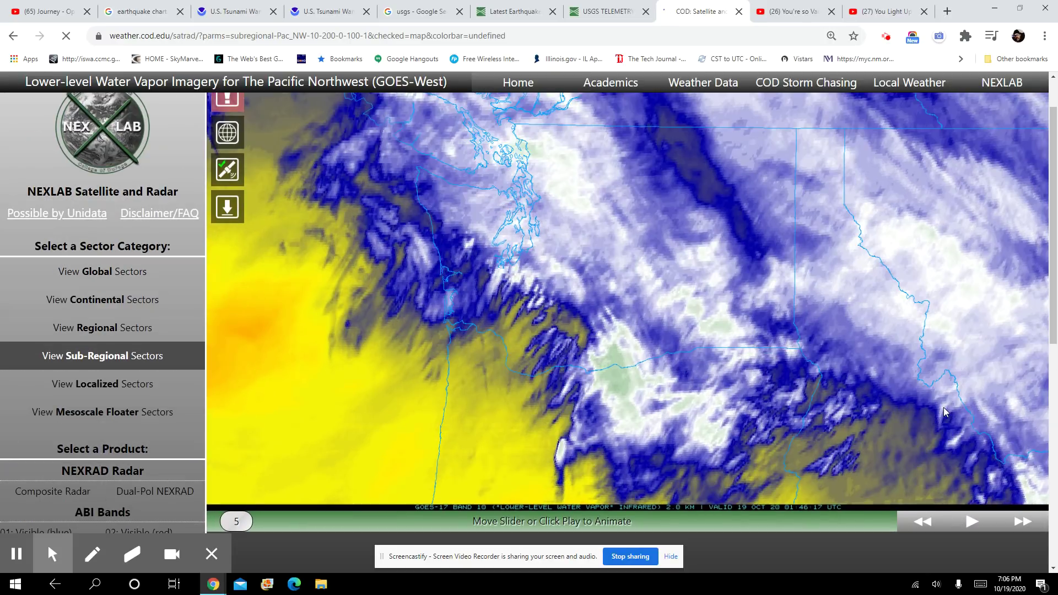
scroll(944, 411, "up", 1)
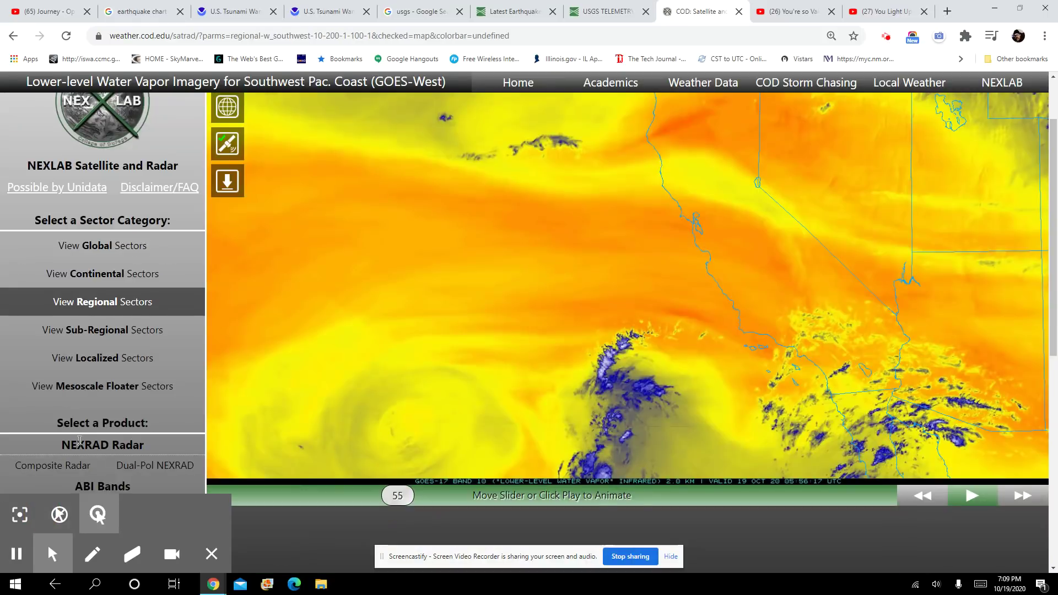
scroll(79, 441, "down", 2)
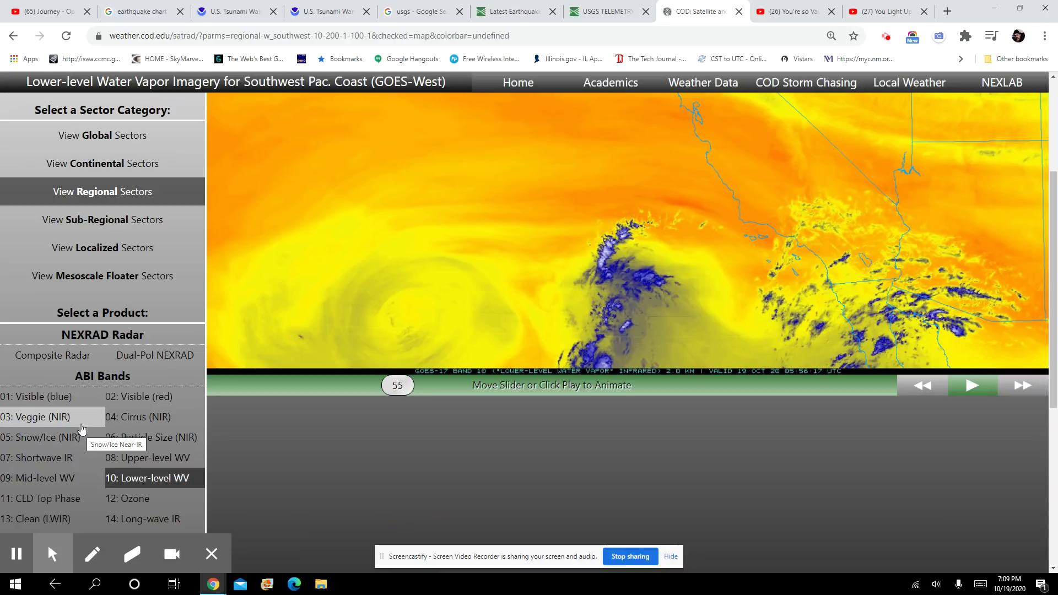
scroll(79, 424, "up", 1)
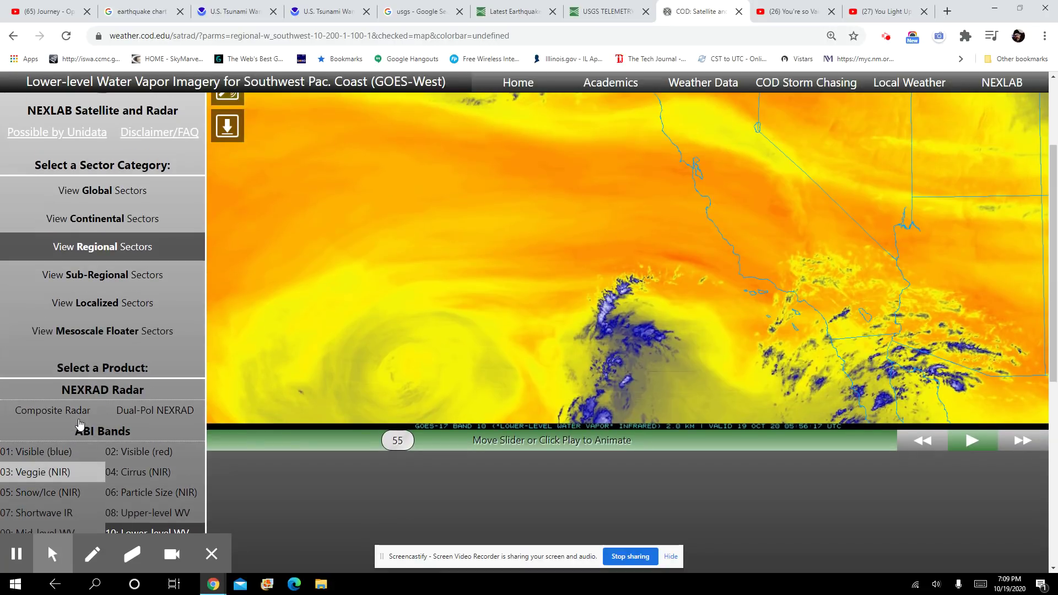
scroll(79, 423, "down", 1)
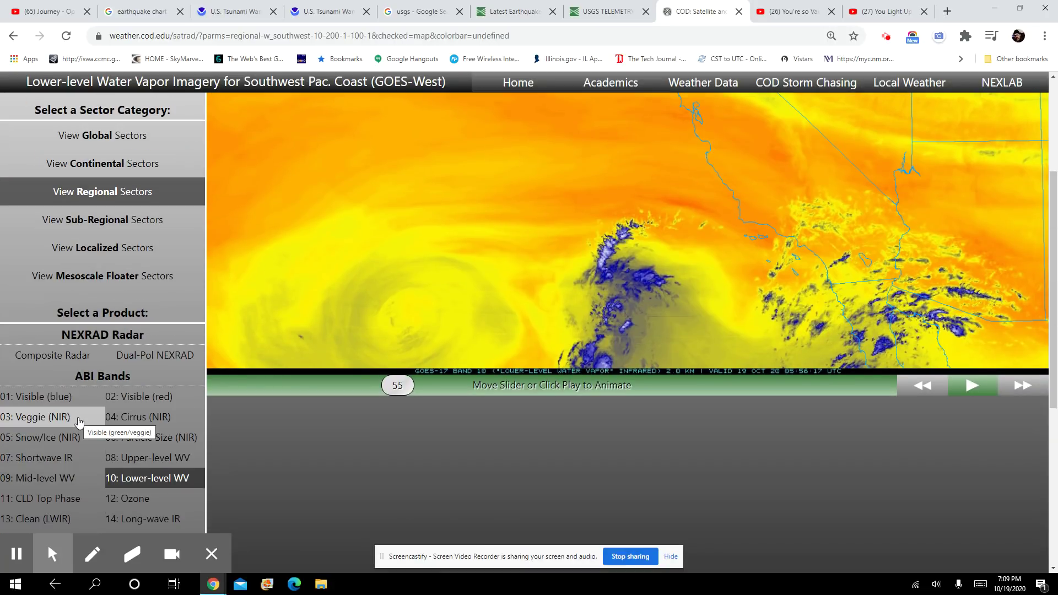
scroll(80, 420, "up", 2)
scroll(79, 422, "up", 1)
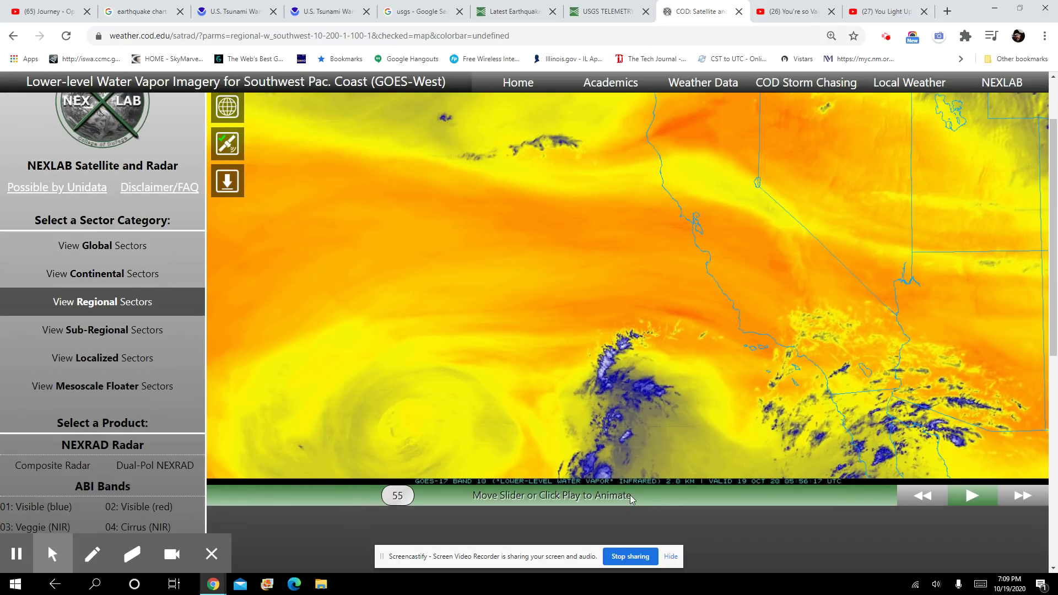
- Play the Southwest Pacific Coast water vapor loop until it reaches the clean 16:21 UTC frame
left_click(970, 499)
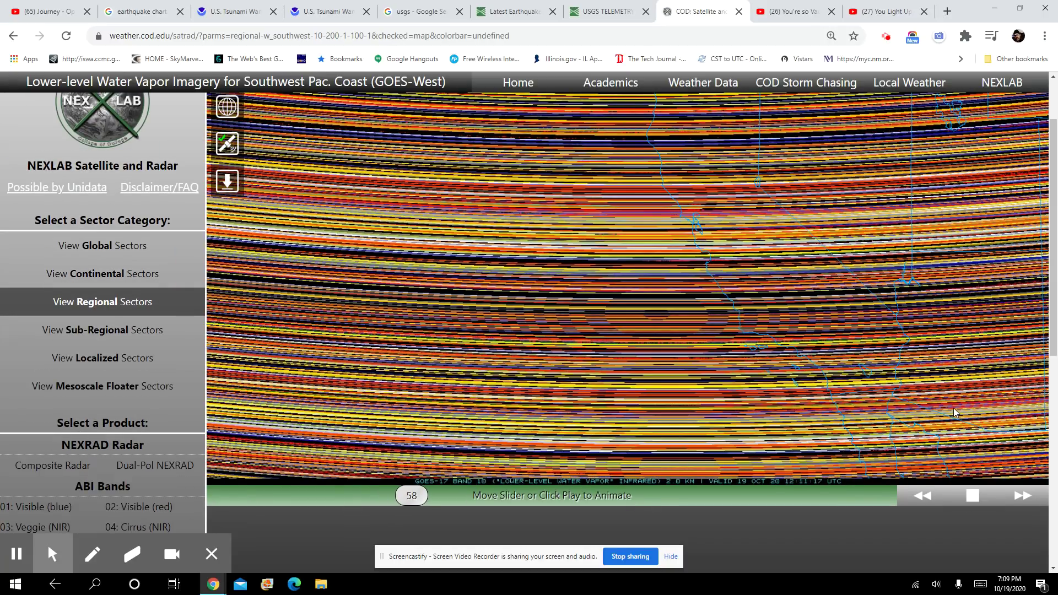
scroll(952, 407, "up", 1)
scroll(946, 402, "up", 1)
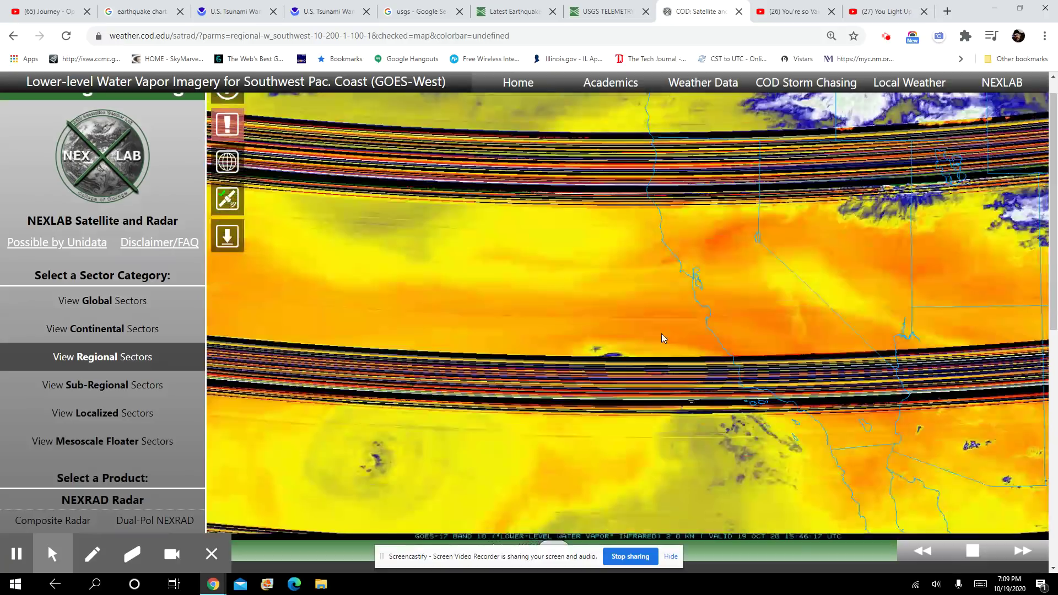
- Pause the loop at 16:36 UTC and step back to the striped 15:51 UTC frame
left_click(974, 555)
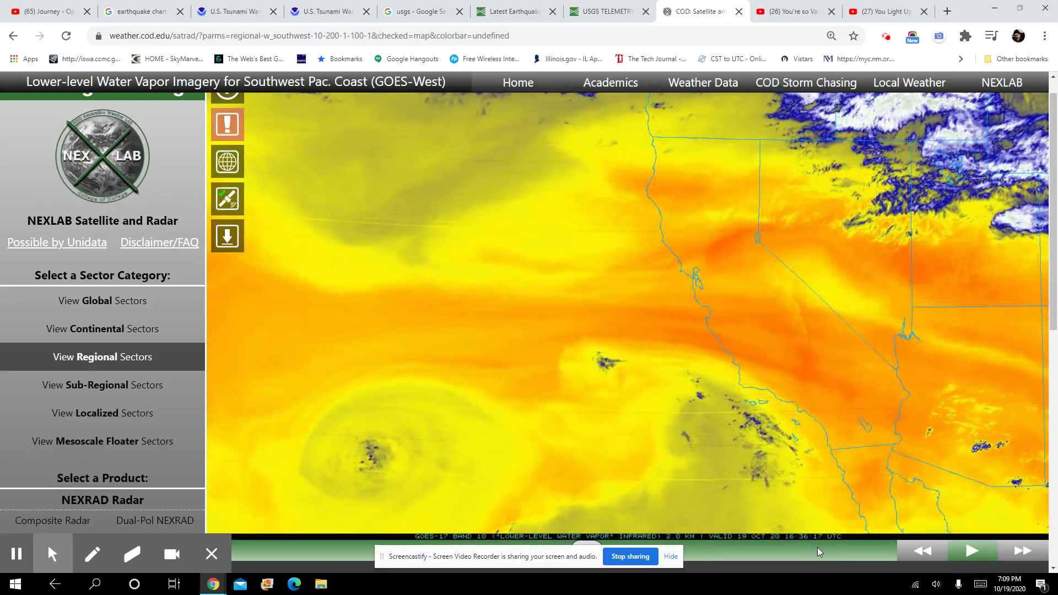
key("Left")
key("Left")
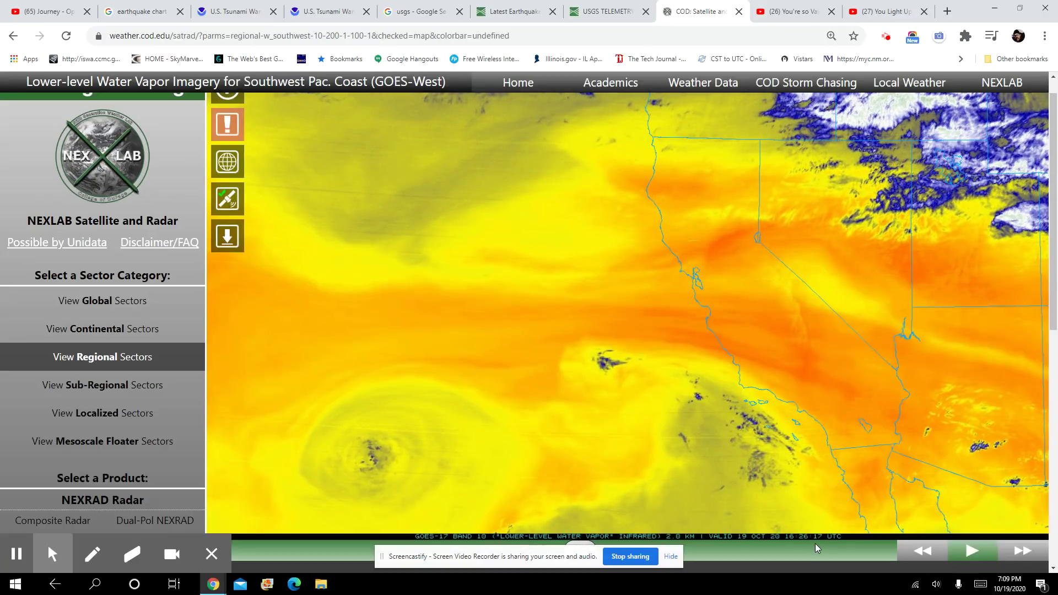
key("Left")
key("Left")
key("Left")
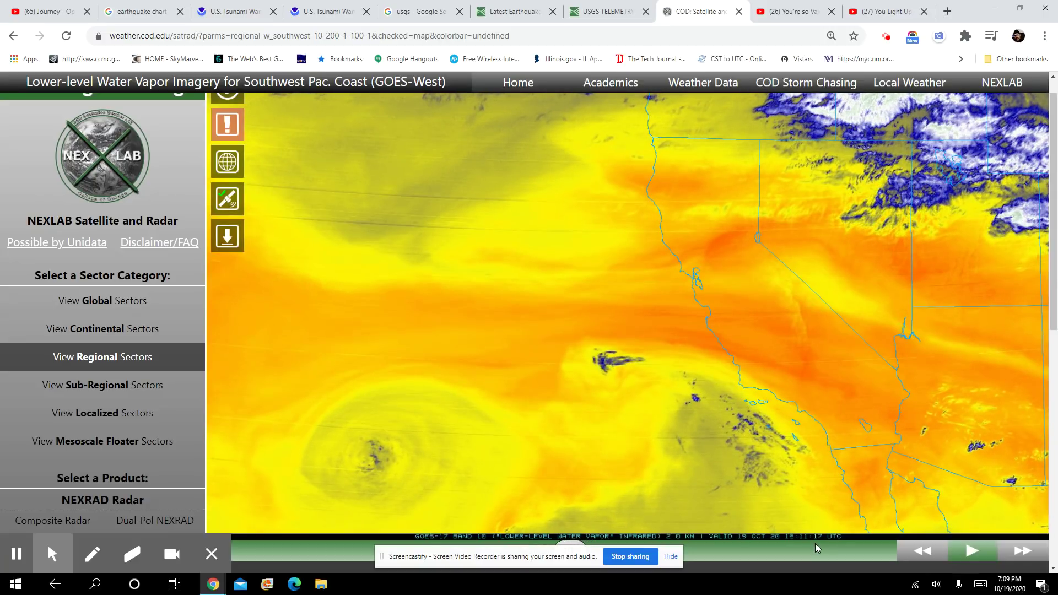
key("Left")
key("Left")
key("Left")
key("Left")
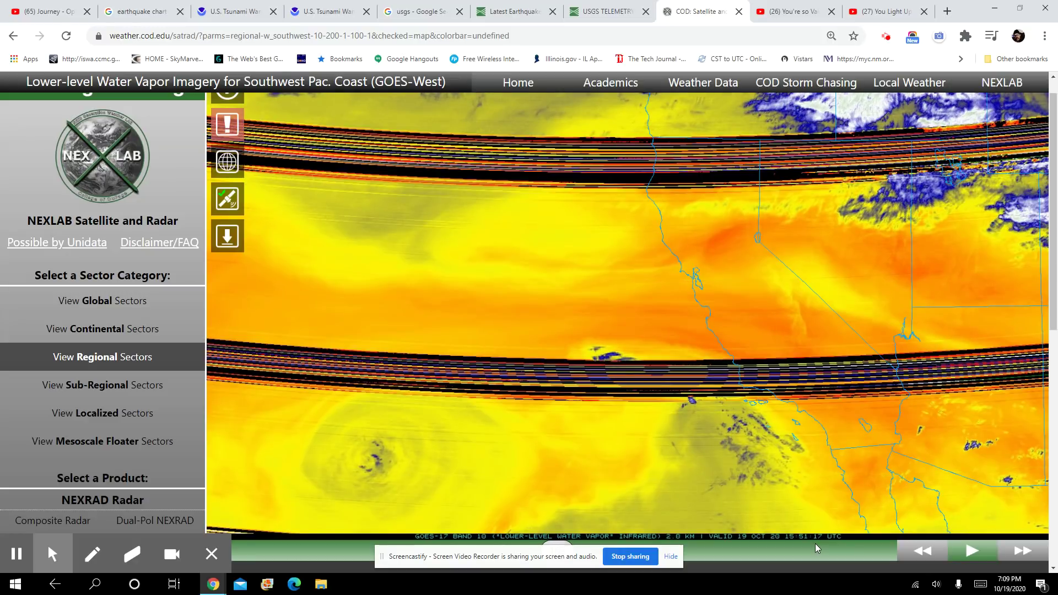
key("Left")
key("Left")
key("Left")
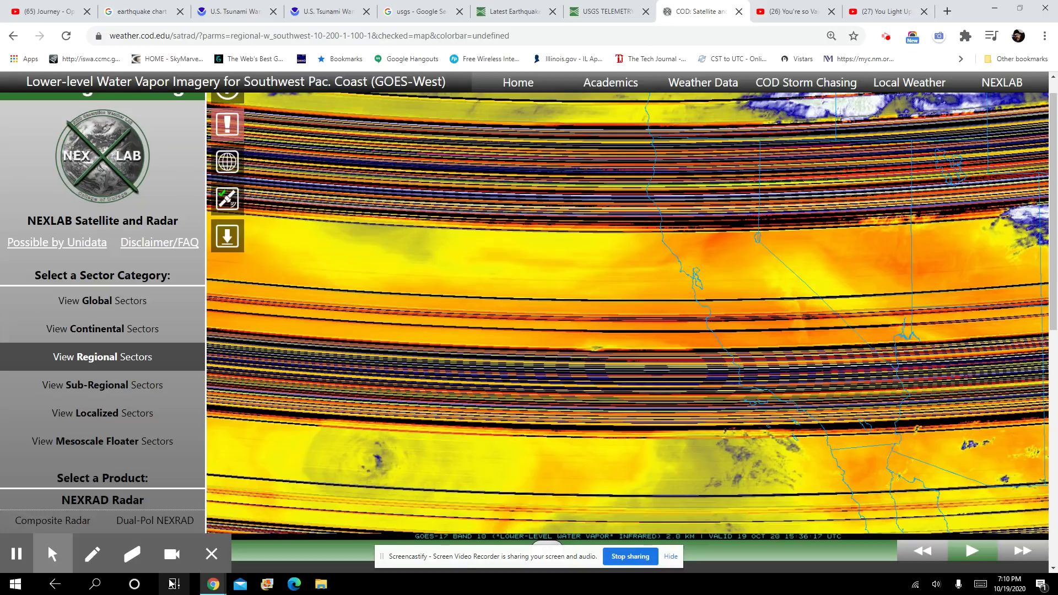
- Return to the 'USGS TELEMETRY' tab showing the NATX Nacogdoches heliplot, updated 23:32 UTC
left_click(609, 15)
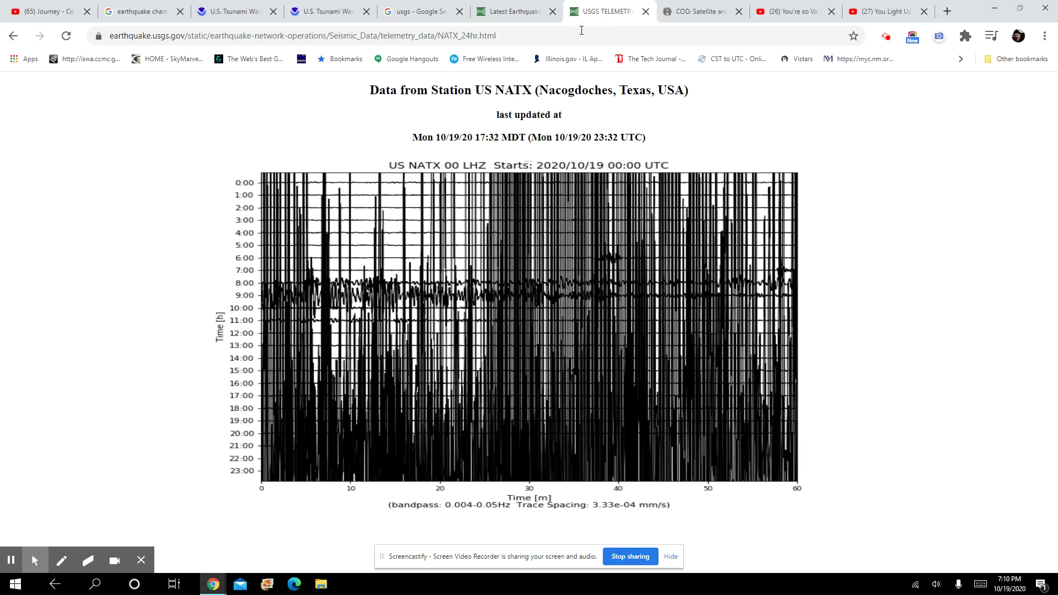